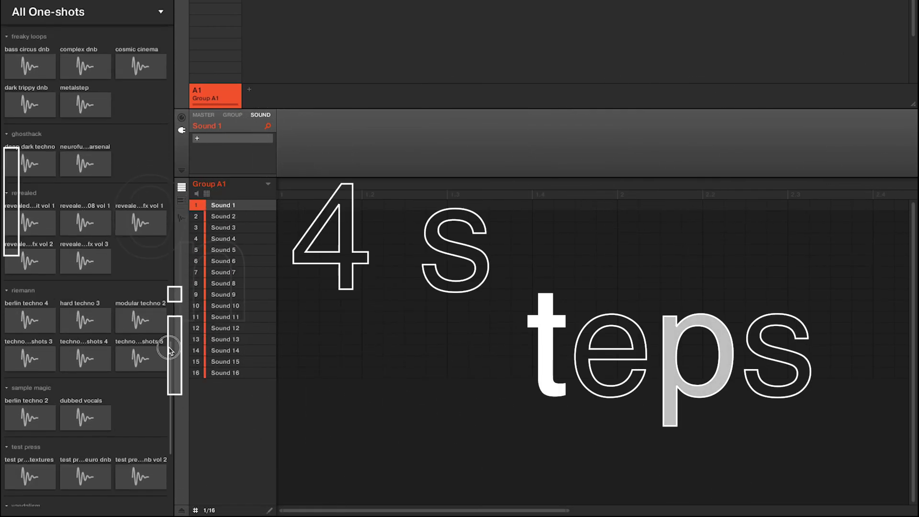
{"action": "left_click_drag", "start_coordinate": [170, 60], "coordinate": [171, 70]}
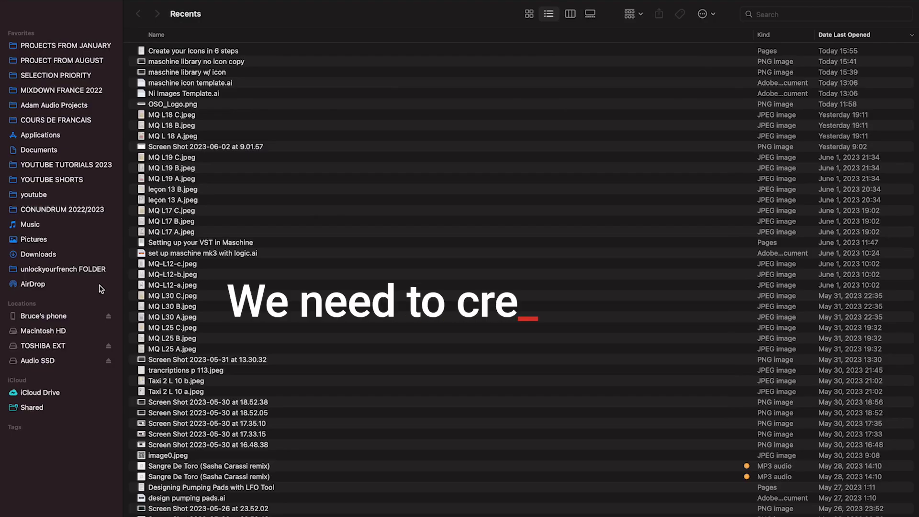
Step: Open Macintosh HD > Users > Shared > NI Resources > image > 20hz sound in Finder
{"action": "left_click", "coordinate": [43, 331]}
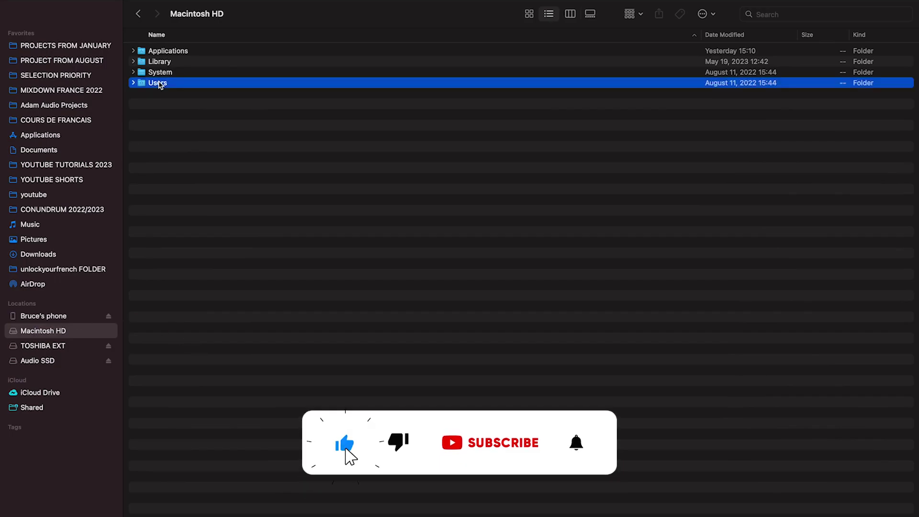
{"action": "double_click", "coordinate": [157, 83]}
{"action": "double_click", "coordinate": [169, 63]}
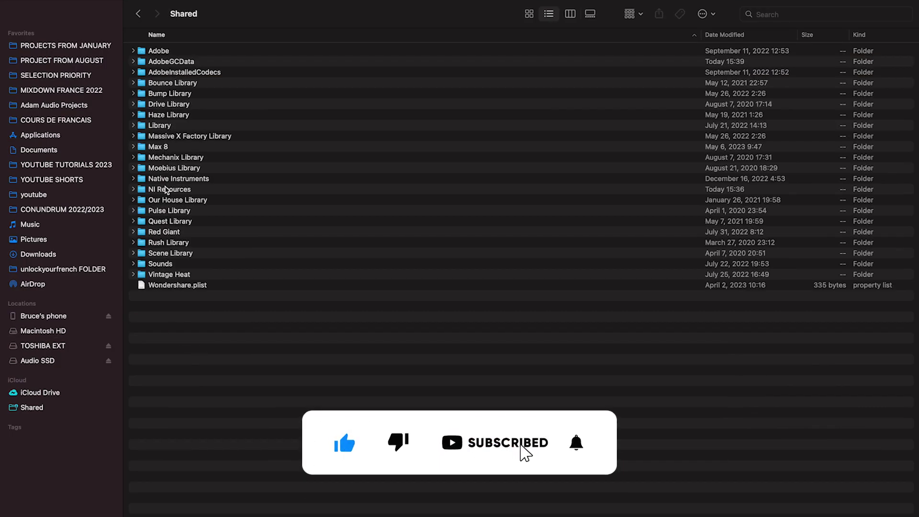
{"action": "double_click", "coordinate": [169, 190]}
{"action": "double_click", "coordinate": [171, 105]}
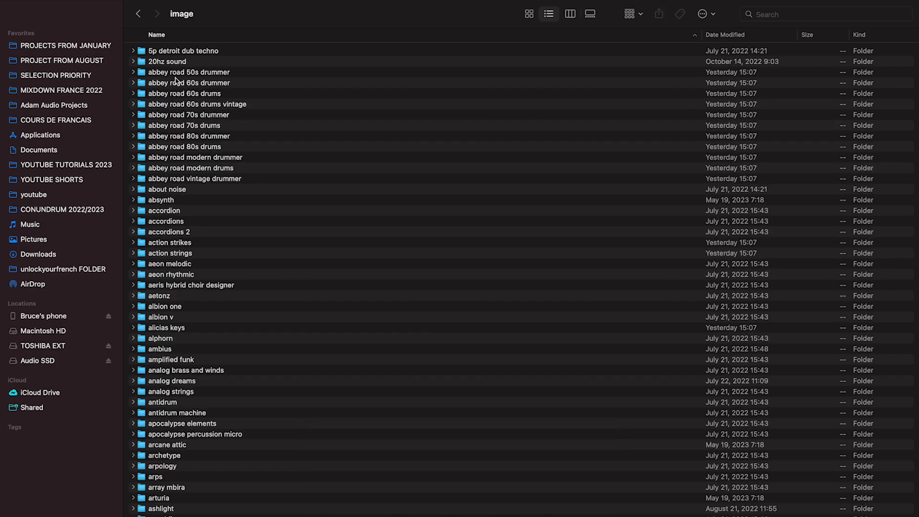
{"action": "double_click", "coordinate": [180, 64]}
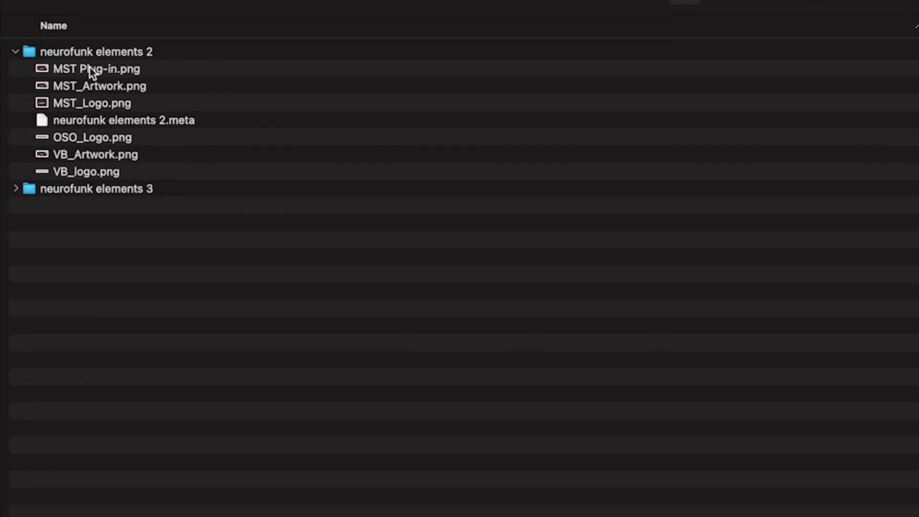
Step: Step through the library's PNG icon files, from MST Plug-in.png to VB_Artwork.png, then back to the .meta file
{"action": "left_click", "coordinate": [89, 68]}
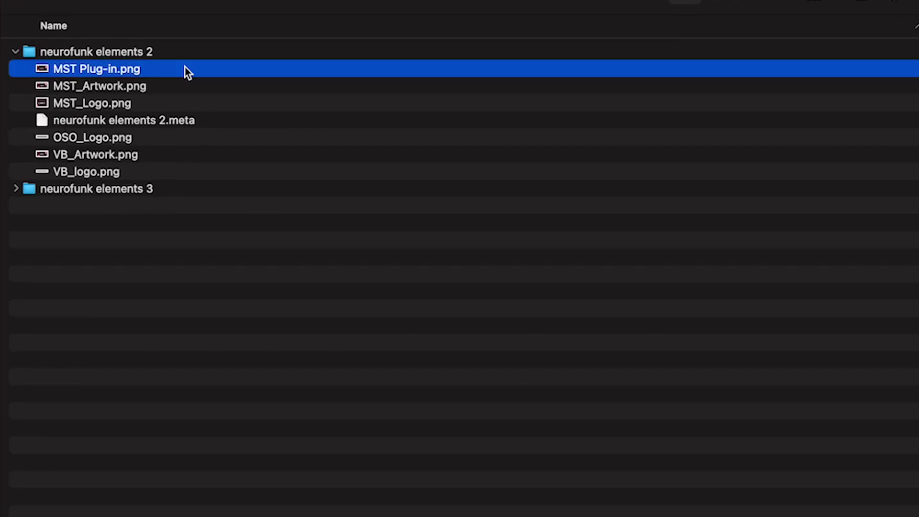
{"action": "key", "text": "Down"}
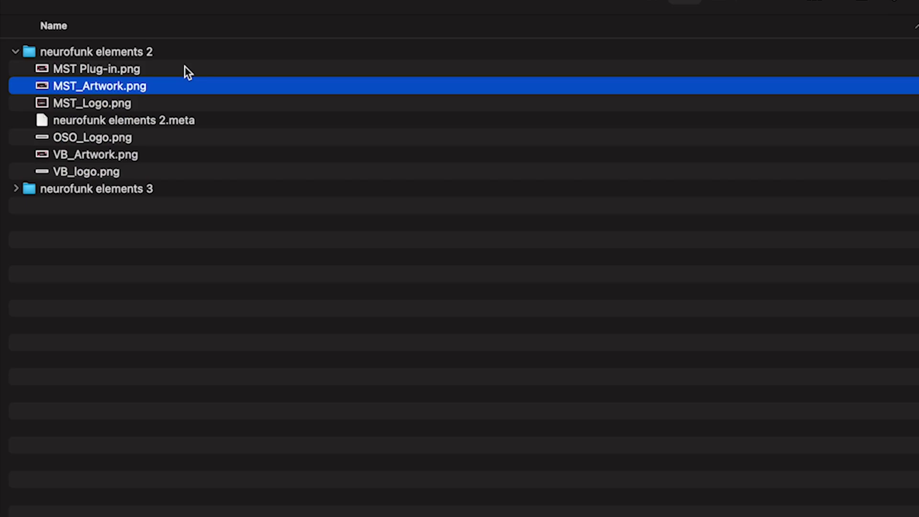
{"action": "key", "text": "Down"}
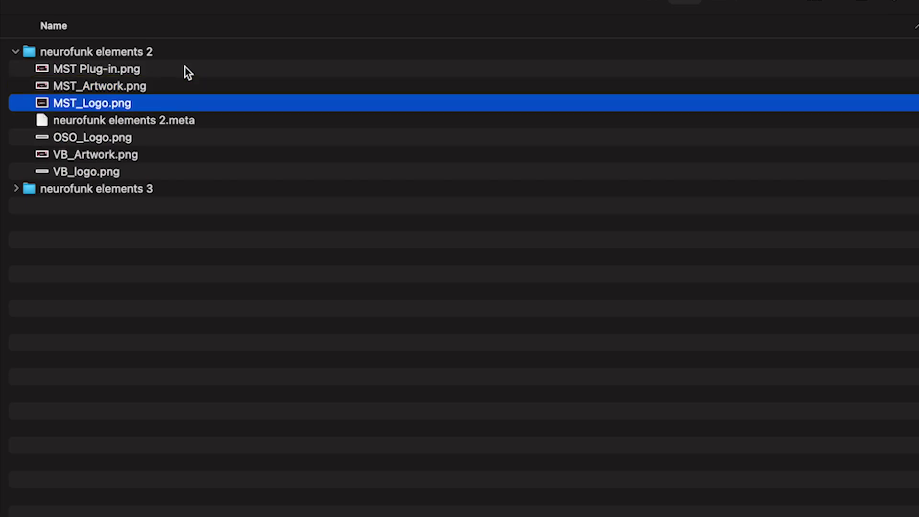
{"action": "key", "text": "Down"}
{"action": "key", "text": "Down"}
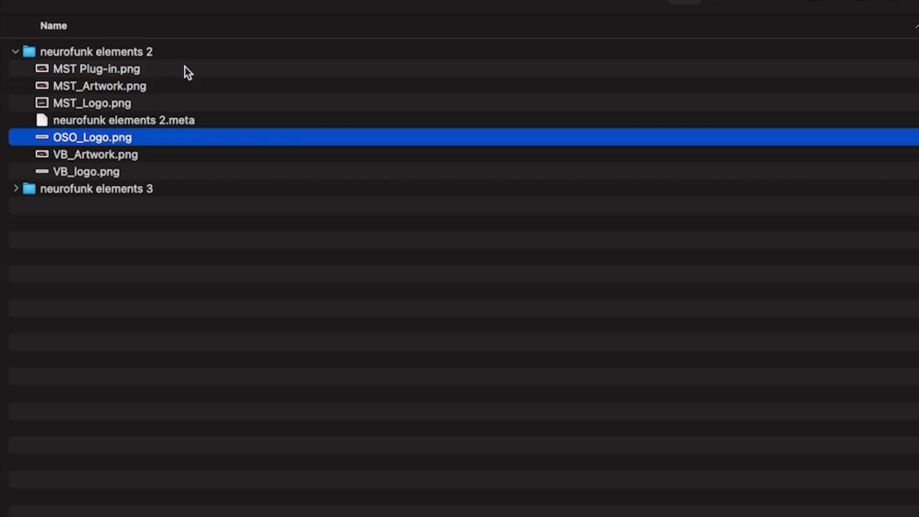
{"action": "key", "text": "Down"}
{"action": "key", "text": "Down"}
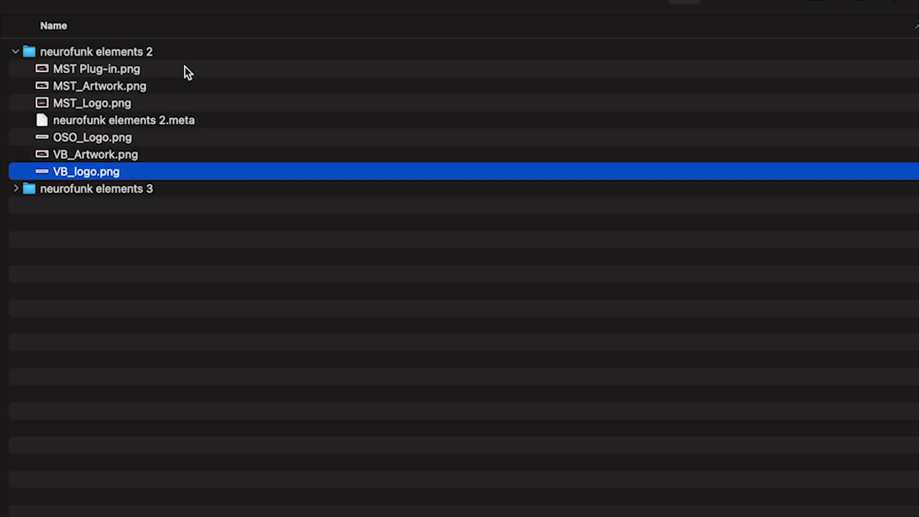
{"action": "key", "text": "Up"}
{"action": "key", "text": "Up"}
{"action": "key", "text": "Up"}
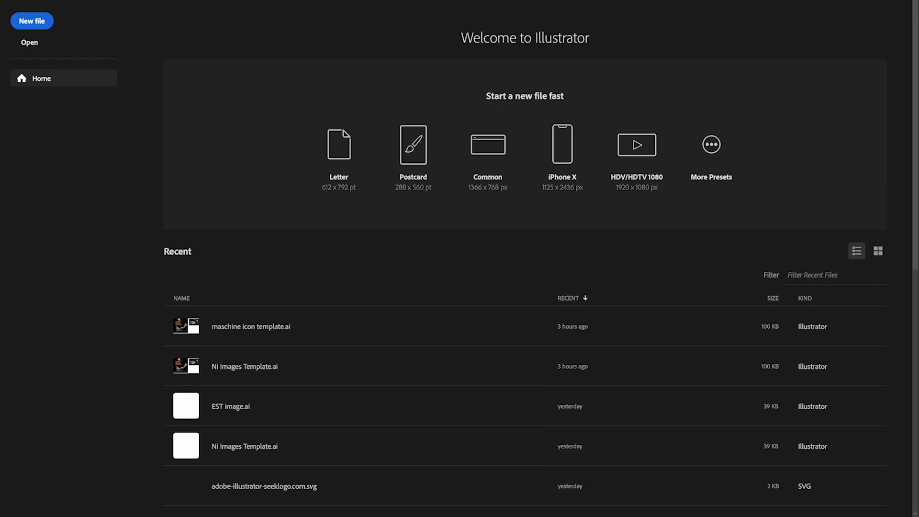
Step: Create a 640 × 480 px Illustrator document with six artboards at 72 ppi
{"action": "left_click", "coordinate": [34, 21]}
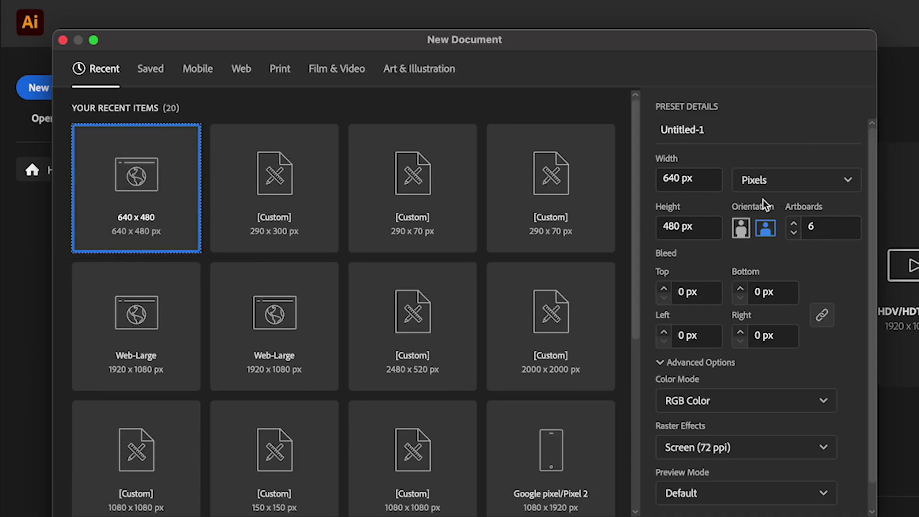
{"action": "left_click", "coordinate": [839, 230]}
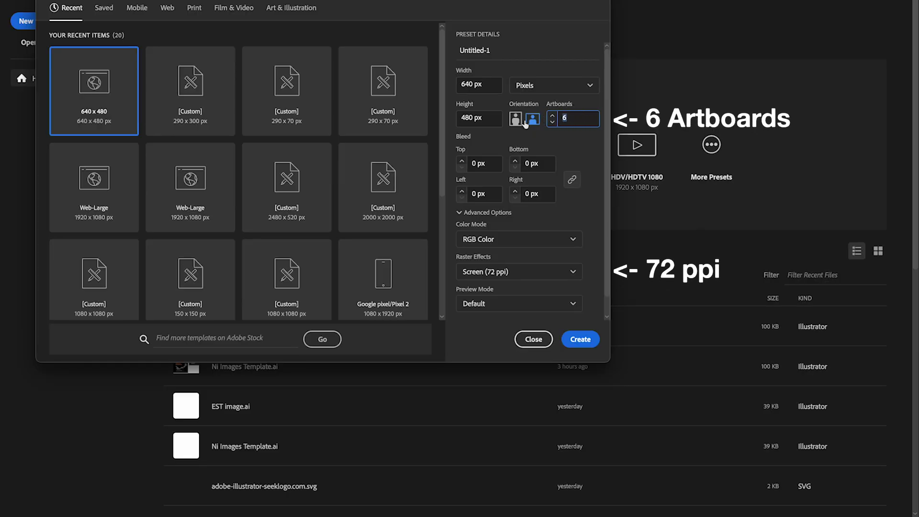
{"action": "left_click", "coordinate": [582, 348]}
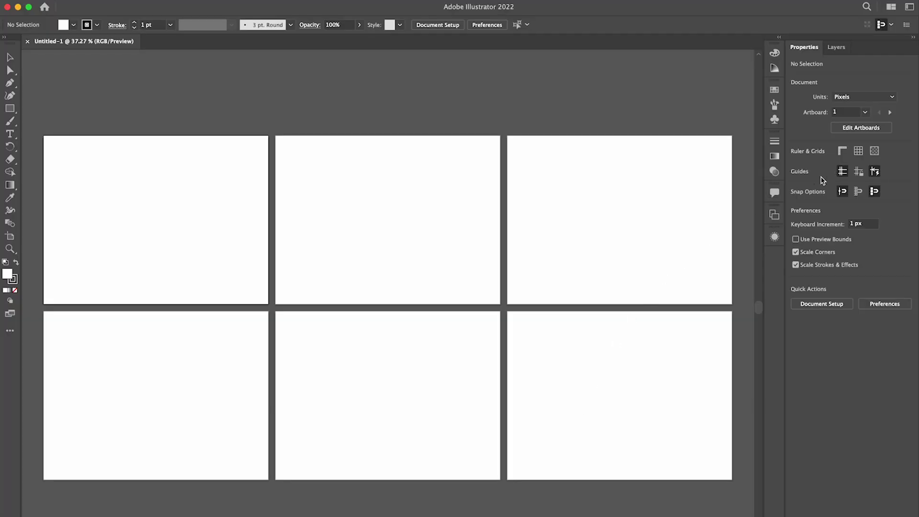
Step: Rearrange all six artboards into a single column
{"action": "left_click", "coordinate": [774, 214]}
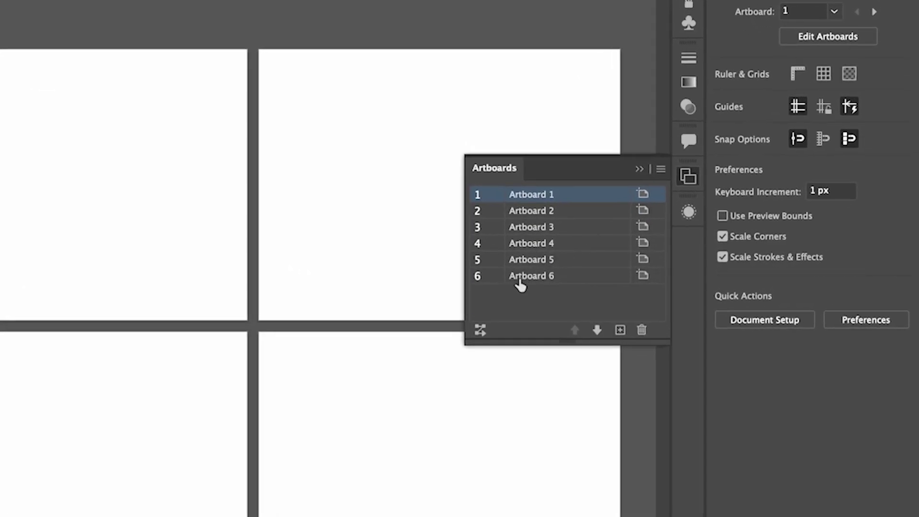
{"action": "left_click", "coordinate": [544, 323]}
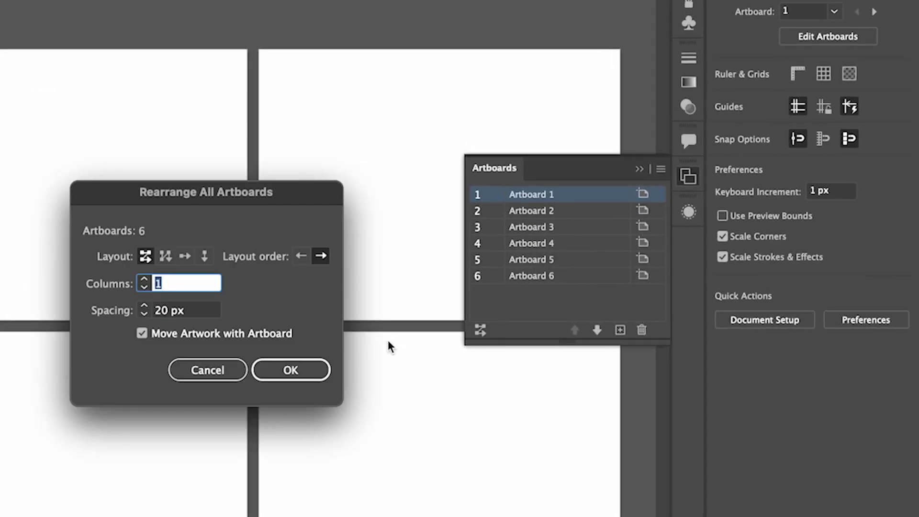
{"action": "left_click", "coordinate": [297, 374]}
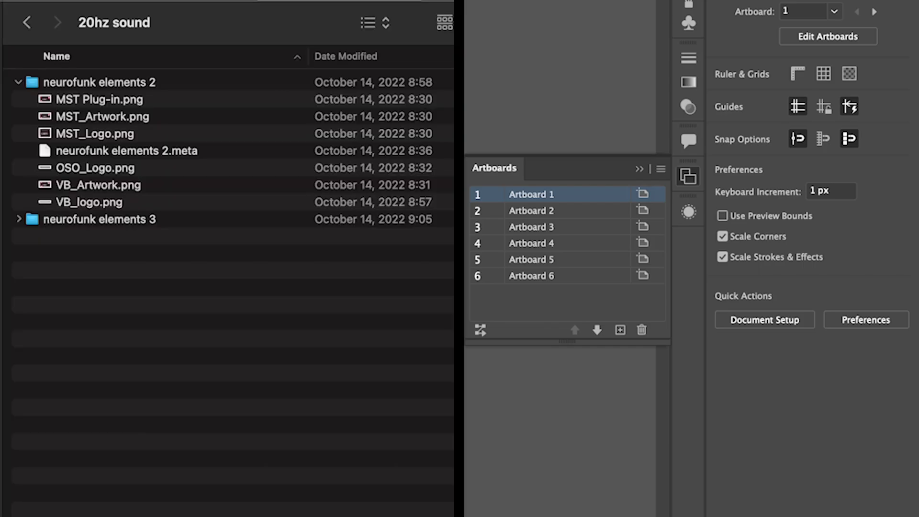
Step: Name the first artboards MST Plug-in, MST_Artwork and MST_Logo after the Finder PNGs
{"action": "left_click", "coordinate": [121, 100]}
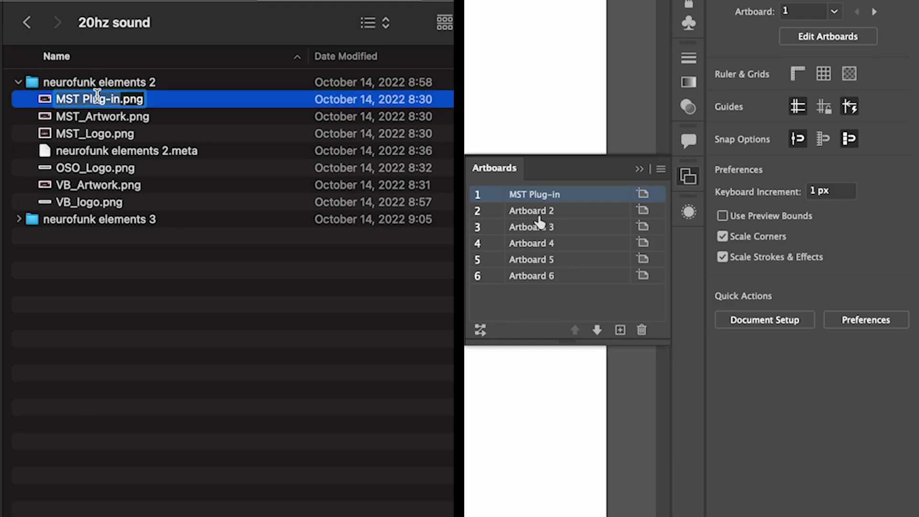
{"action": "left_click", "coordinate": [108, 118]}
{"action": "double_click", "coordinate": [540, 211]}
{"action": "type", "text": "MST_Artwork"}
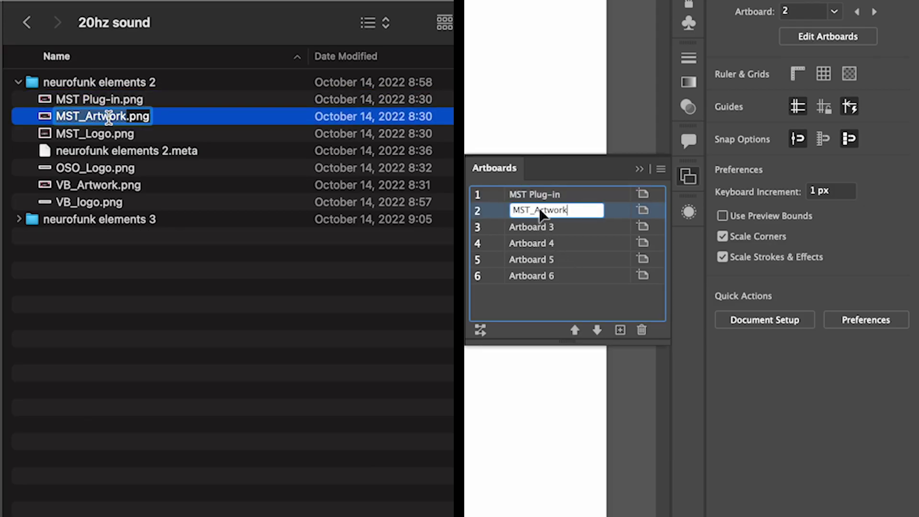
{"action": "key", "text": "Return"}
{"action": "left_click", "coordinate": [81, 136]}
{"action": "left_click", "coordinate": [535, 228]}
{"action": "double_click", "coordinate": [536, 226]}
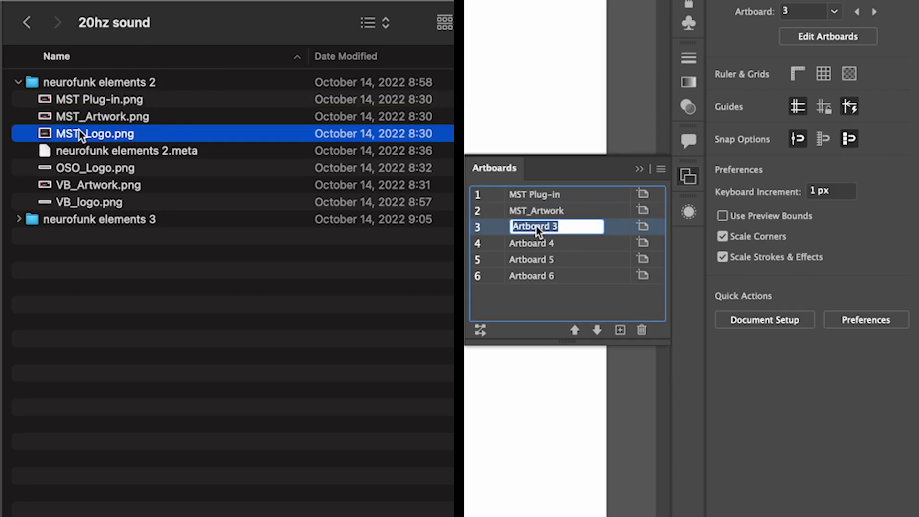
{"action": "type", "text": "MST_Logo"}
{"action": "key", "text": "Return"}
Step: Name the remaining artboards OSO_Logo, VB_Artwork and VB_logo after the Finder PNGs
{"action": "left_click", "coordinate": [106, 170]}
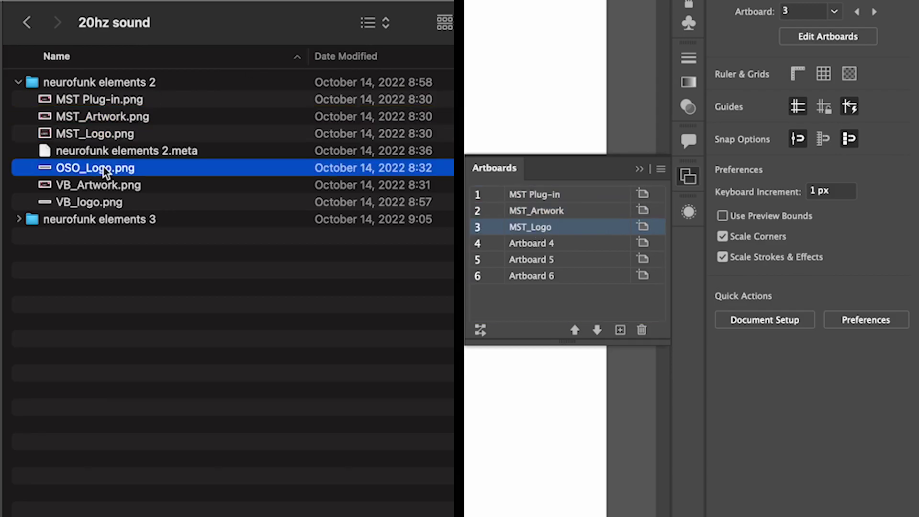
{"action": "left_click", "coordinate": [532, 243]}
{"action": "double_click", "coordinate": [532, 244]}
{"action": "type", "text": "OSO_Logo"}
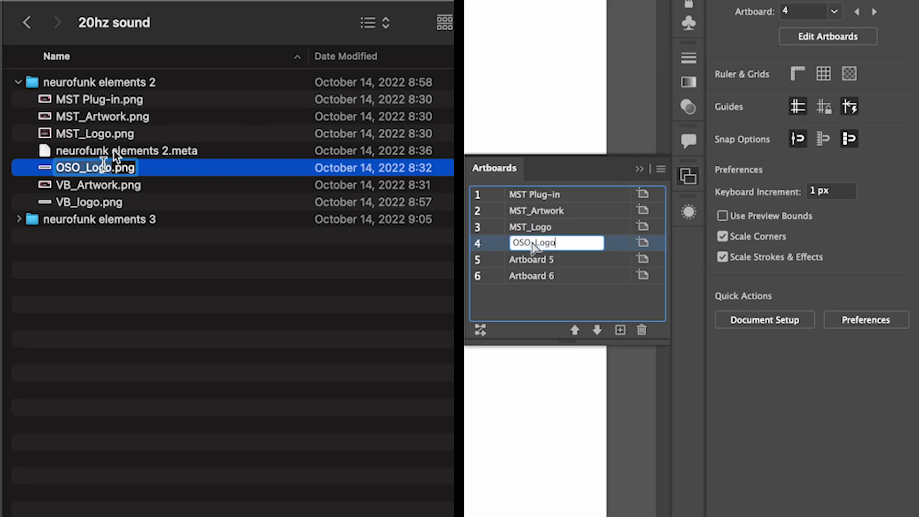
{"action": "key", "text": "Return"}
{"action": "left_click", "coordinate": [107, 187]}
{"action": "key", "text": "Return"}
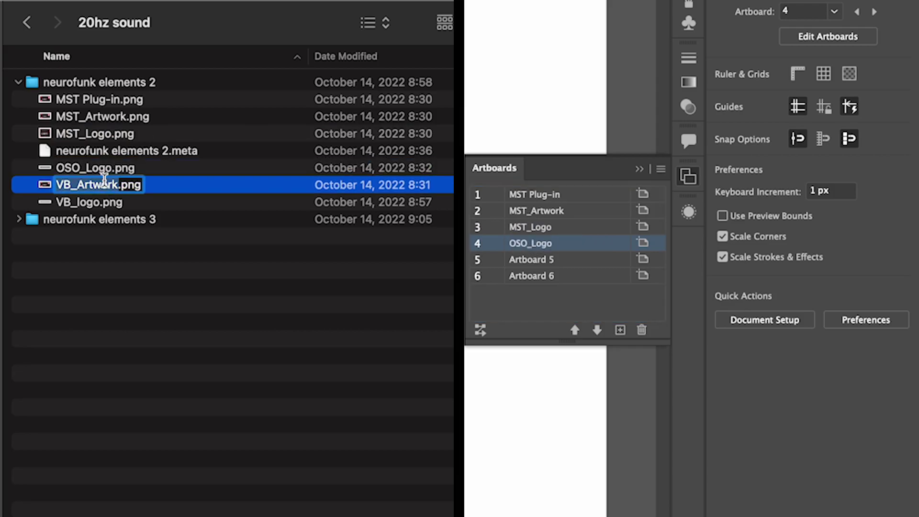
{"action": "double_click", "coordinate": [532, 259]}
{"action": "type", "text": "VB_Artwork"}
{"action": "key", "text": "Return"}
{"action": "left_click", "coordinate": [101, 204]}
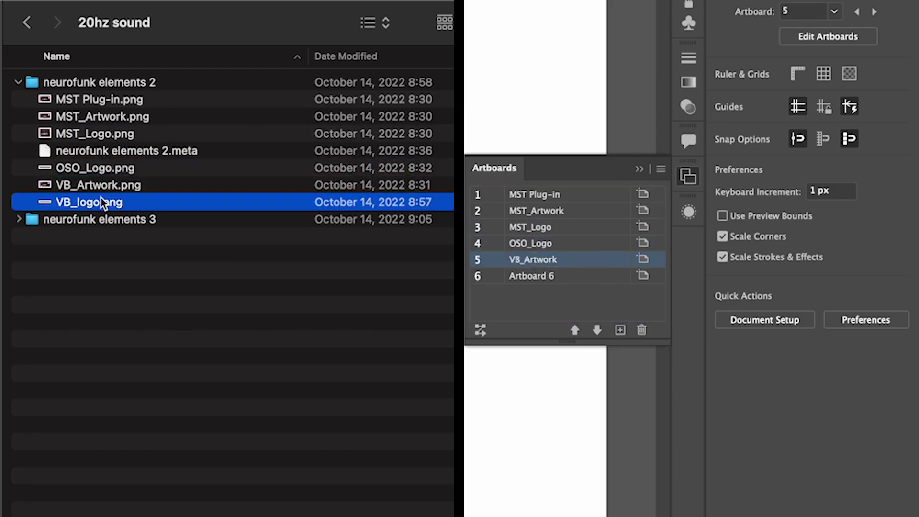
{"action": "key", "text": "Return"}
{"action": "double_click", "coordinate": [533, 276]}
{"action": "key", "text": "Return"}
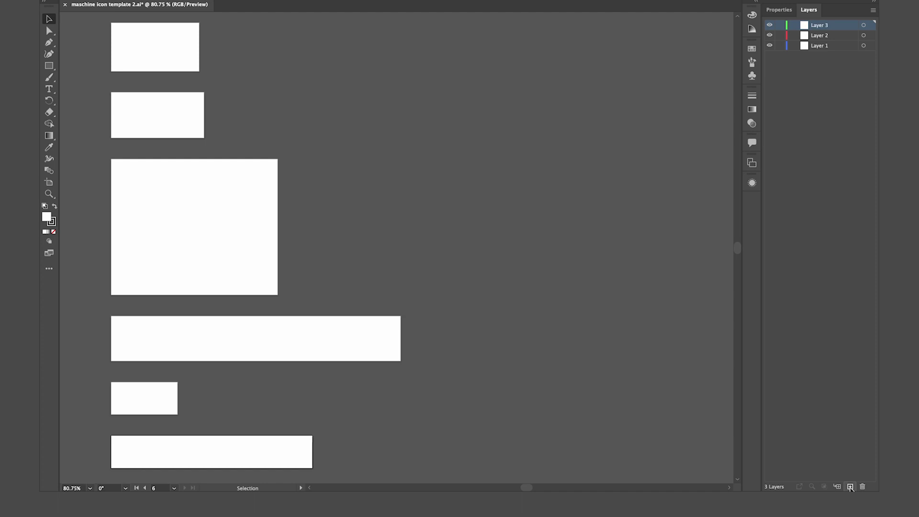
Step: Add a fourth layer and rename the first two layers background and Design
{"action": "left_click", "coordinate": [851, 488]}
{"action": "double_click", "coordinate": [837, 55]}
{"action": "type", "text": "backgro"}
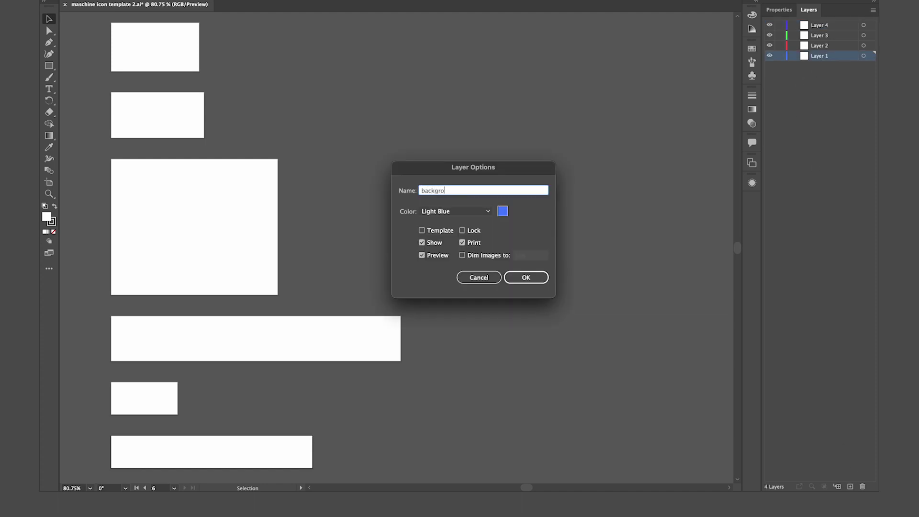
{"action": "type", "text": "und"}
{"action": "key", "text": "Return"}
{"action": "double_click", "coordinate": [819, 45]}
{"action": "type", "text": "Design"}
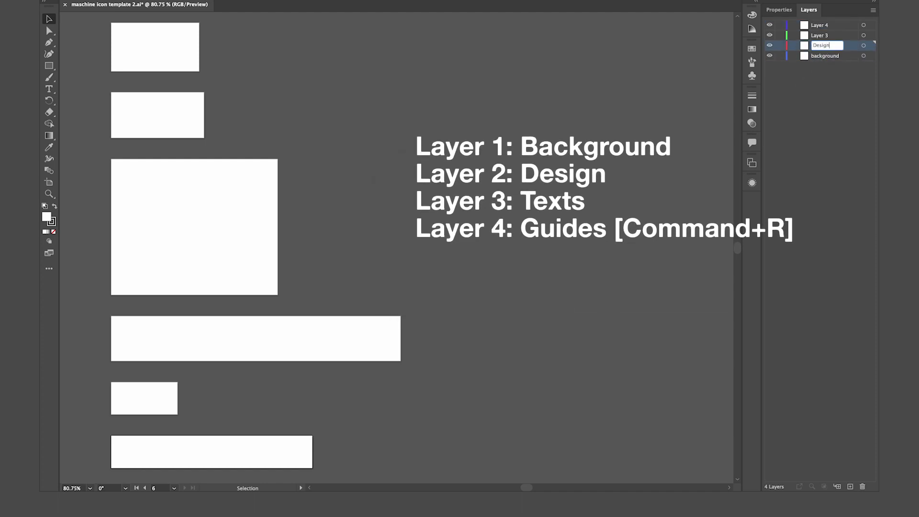
{"action": "key", "text": "Return"}
Step: Rename the other two layers texts and Guides, and show rulers
{"action": "double_click", "coordinate": [817, 35]}
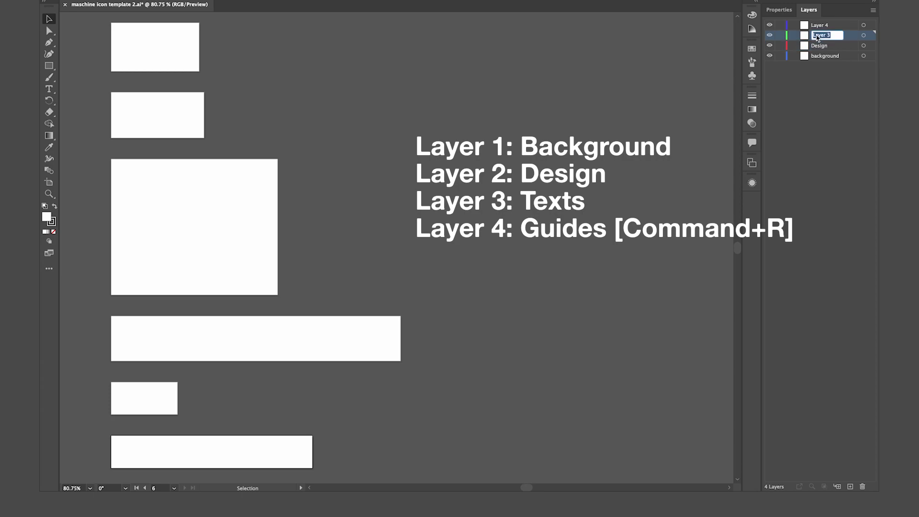
{"action": "type", "text": "texts"}
{"action": "key", "text": "Return"}
{"action": "double_click", "coordinate": [820, 25]}
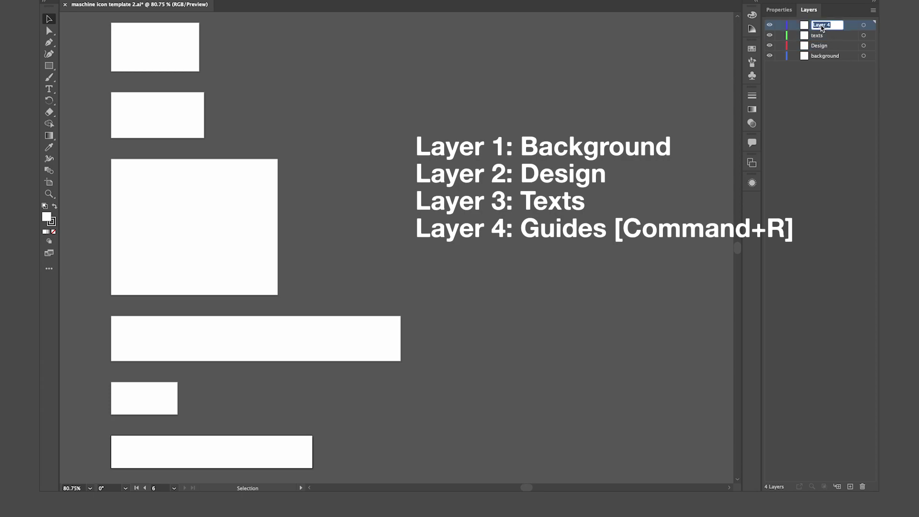
{"action": "type", "text": "Guides"}
{"action": "key", "text": "Return"}
{"action": "key", "text": "super+r"}
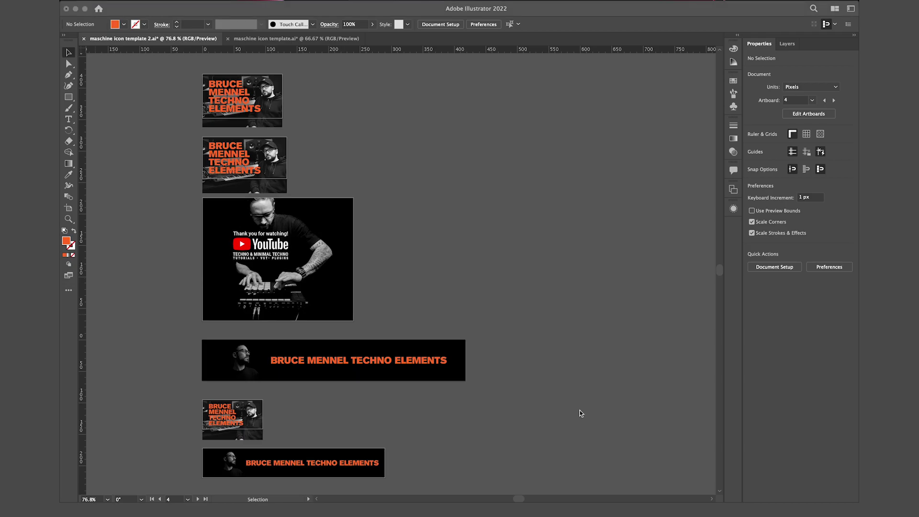
Step: Export all six artboards to the Desktop as 1x PNGs with Export for Screens
{"action": "key", "text": "super+alt+e"}
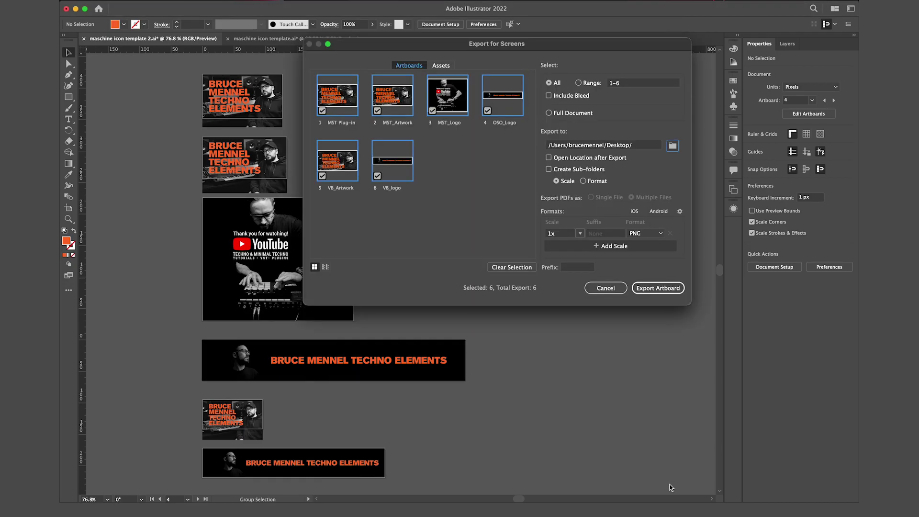
{"action": "left_click", "coordinate": [658, 288]}
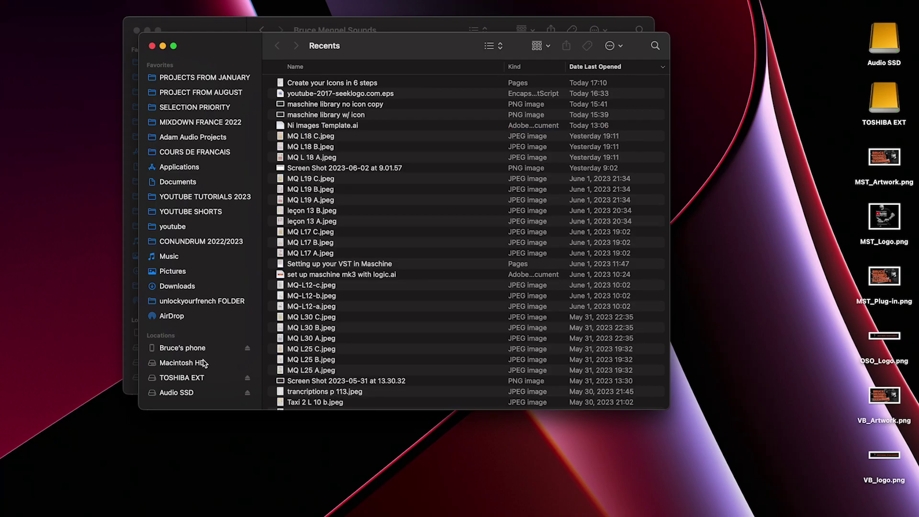
Step: Create a new vendor folder inside Users > Shared > NI Resources > image
{"action": "left_click", "coordinate": [204, 363]}
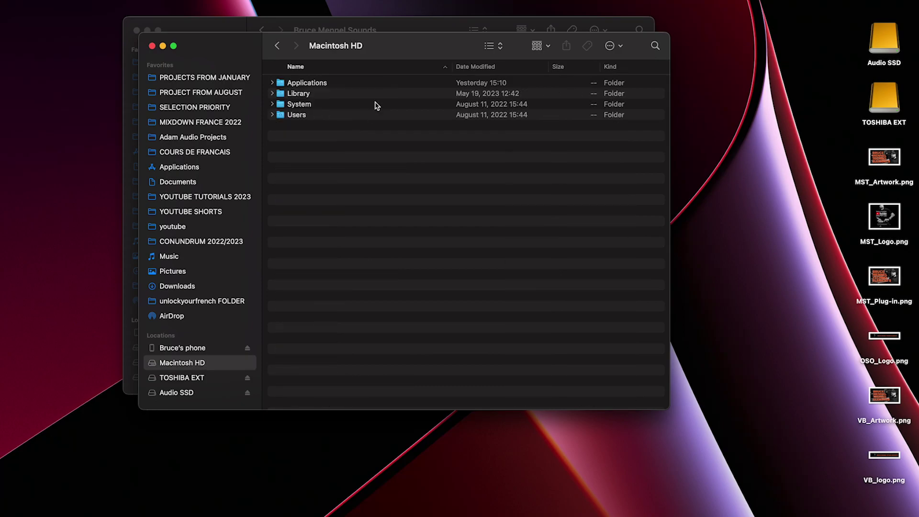
{"action": "double_click", "coordinate": [334, 116]}
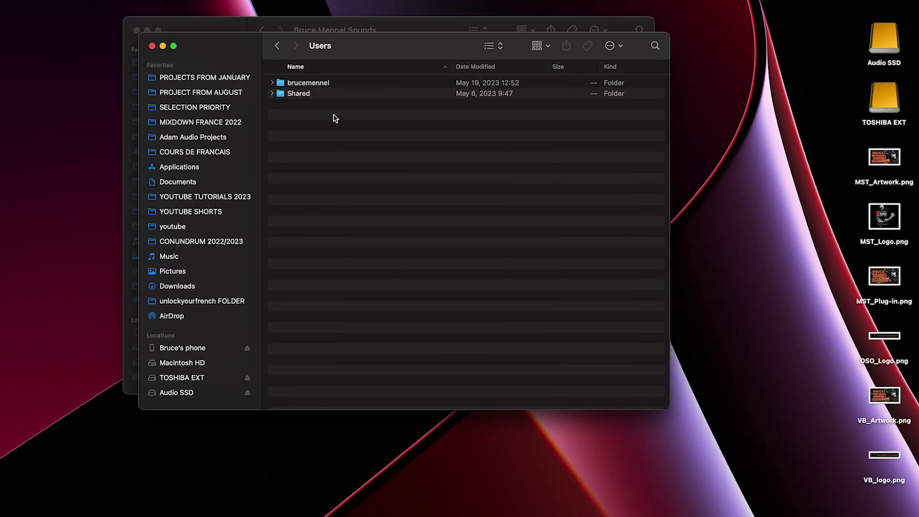
{"action": "double_click", "coordinate": [307, 96]}
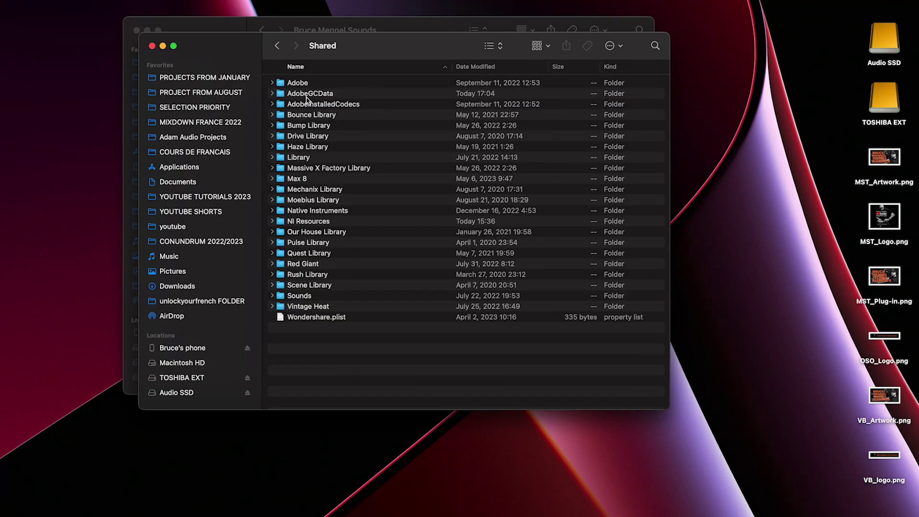
{"action": "double_click", "coordinate": [334, 221]}
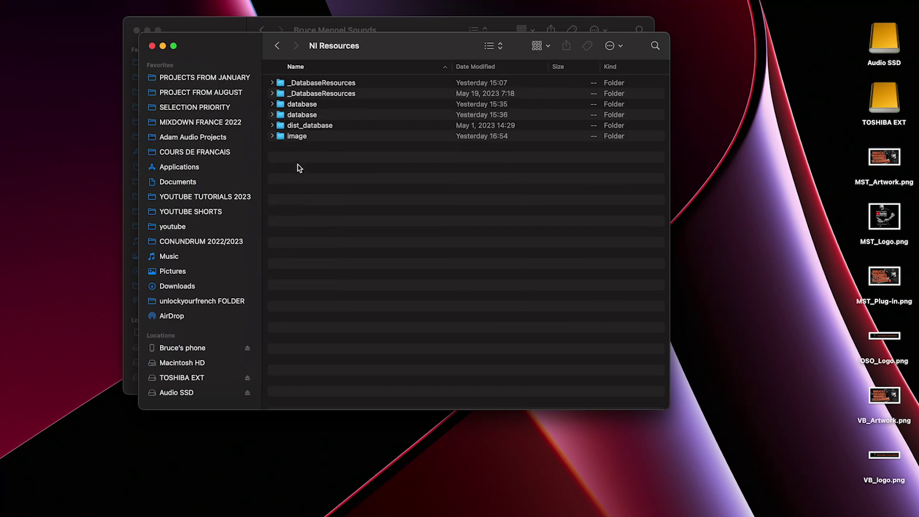
{"action": "double_click", "coordinate": [336, 137]}
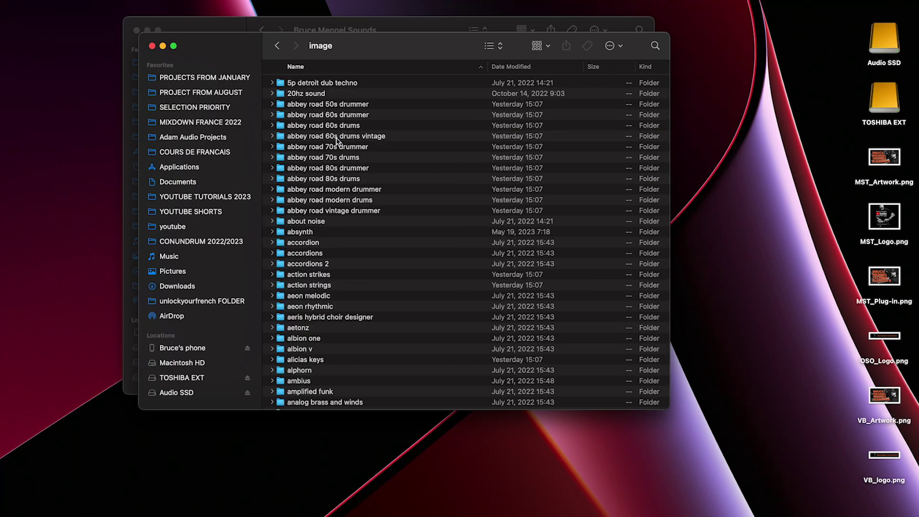
{"action": "left_click", "coordinate": [337, 139]}
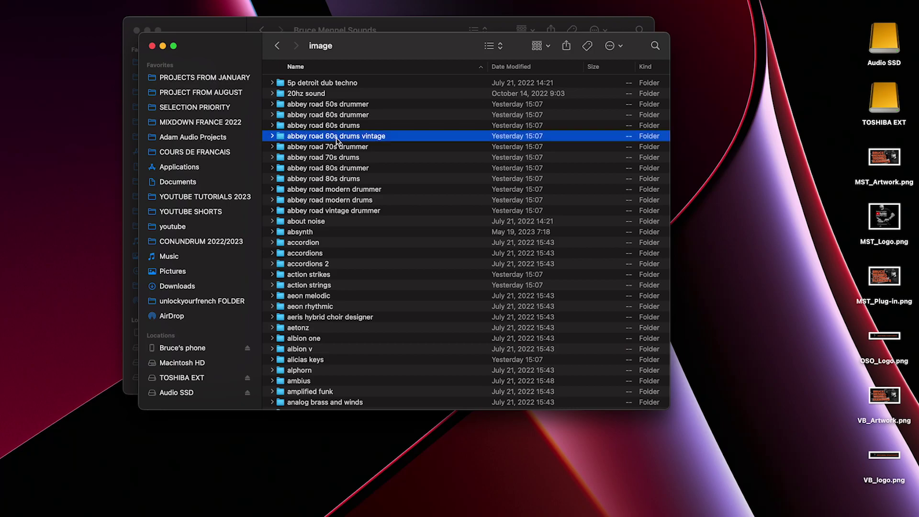
{"action": "key", "text": "super+shift+n"}
{"action": "type", "text": "bruce"}
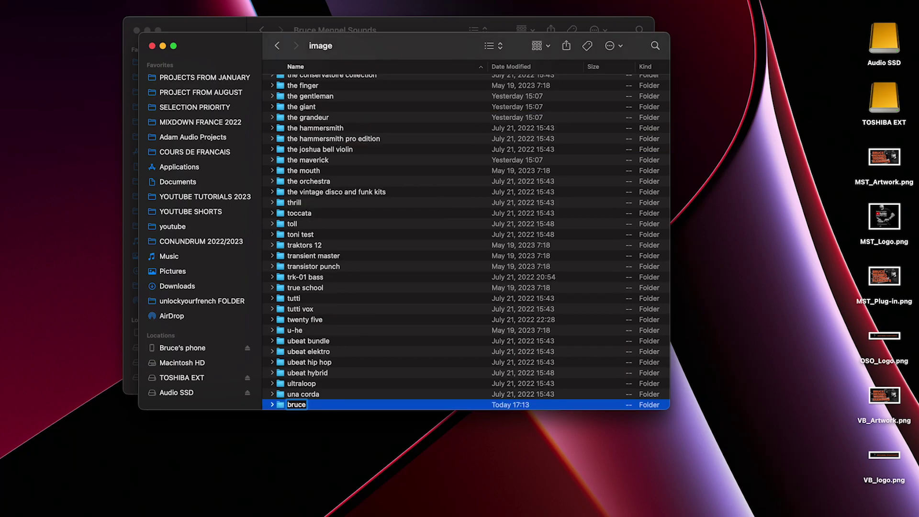
{"action": "type", "text": " menne"}
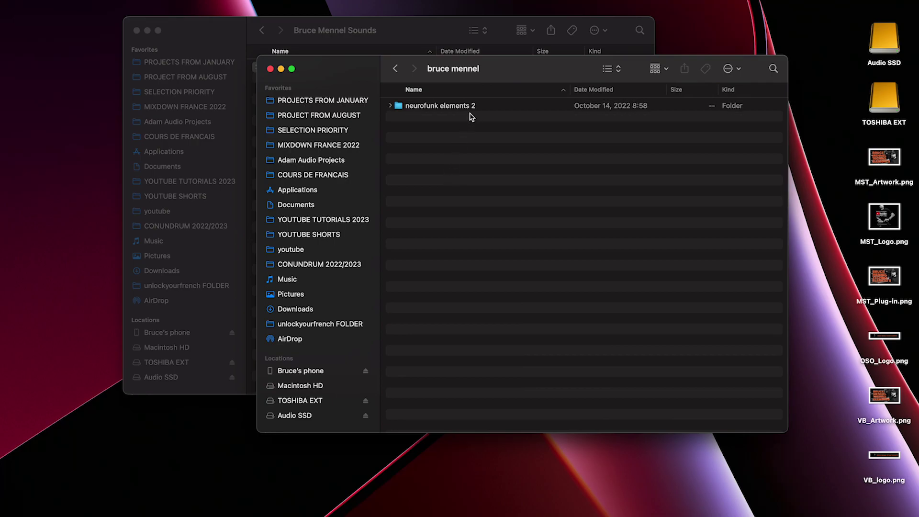
Step: Copy the techno elements name and start renaming the neurofunk elements 2 folder
{"action": "left_click", "coordinate": [328, 71]}
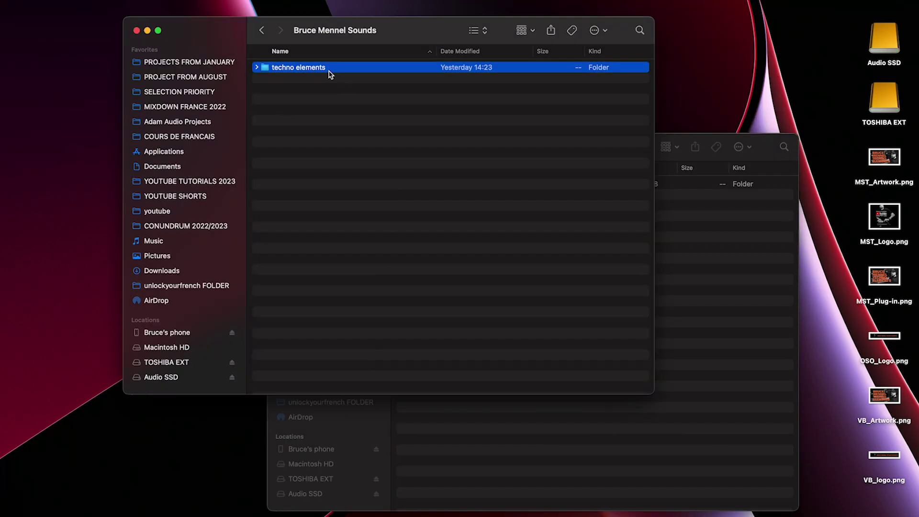
{"action": "left_click", "coordinate": [314, 68]}
{"action": "left_click", "coordinate": [757, 251]}
{"action": "left_click", "coordinate": [472, 188]}
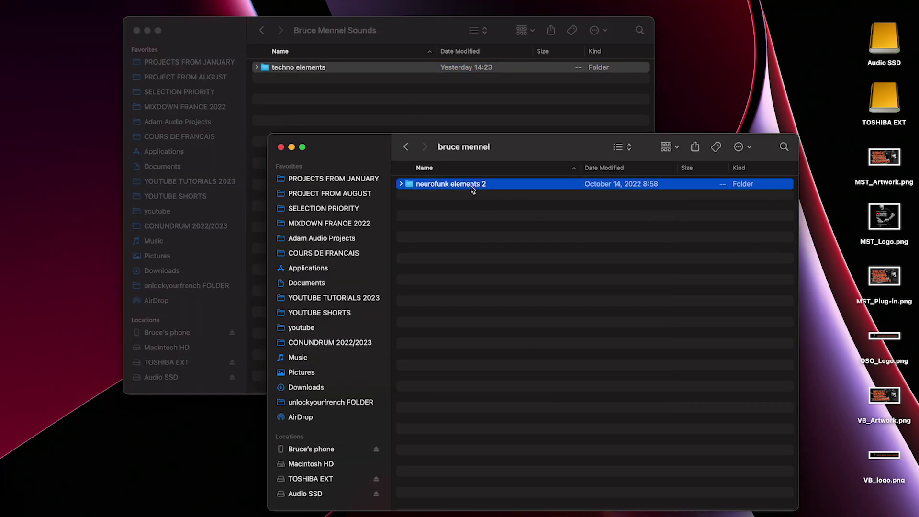
{"action": "left_click", "coordinate": [472, 188]}
Step: Rename the folder techno elements and replace its icons with the six exported PNGs
{"action": "type", "text": "techno elements"}
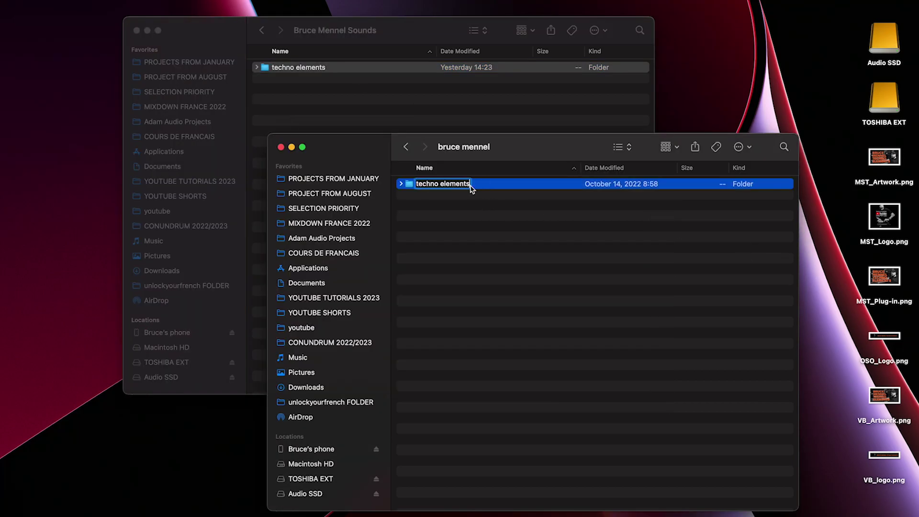
{"action": "key", "text": "Return"}
{"action": "double_click", "coordinate": [446, 186]}
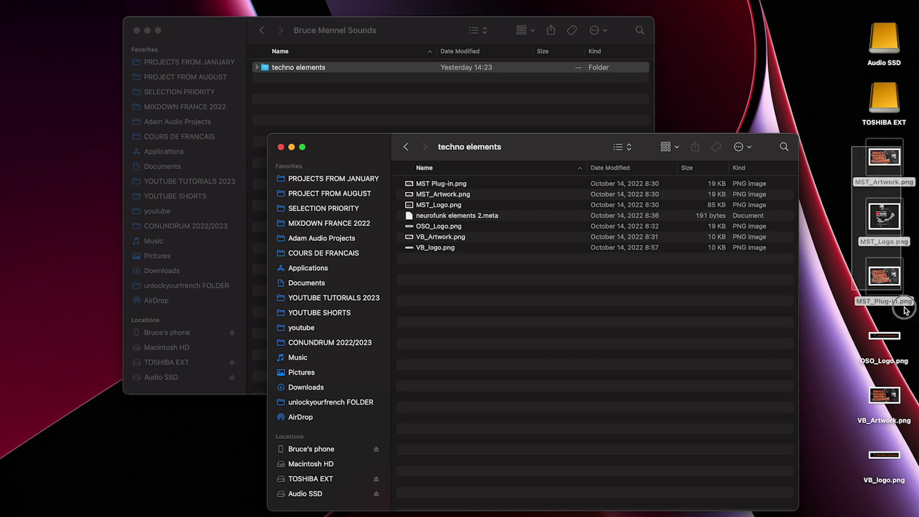
{"action": "left_click_drag", "start_coordinate": [853, 149], "coordinate": [912, 502]}
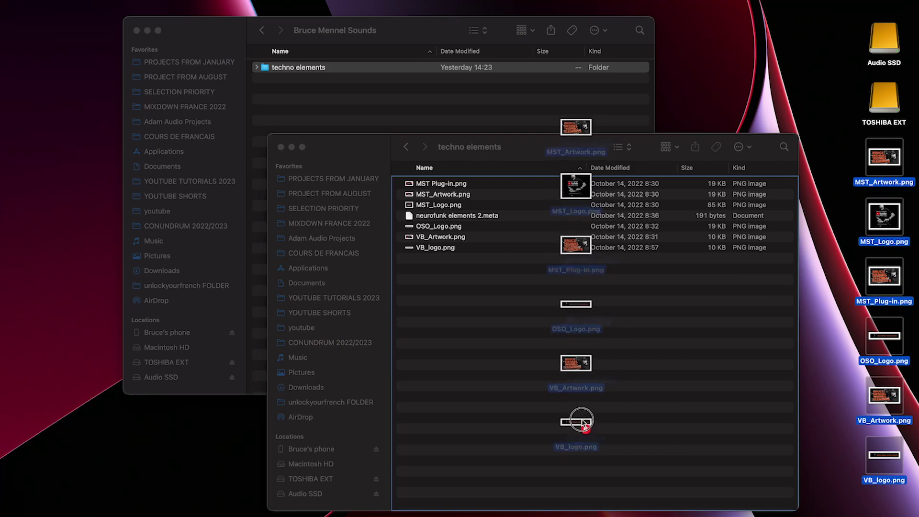
{"action": "left_click_drag", "start_coordinate": [889, 456], "coordinate": [581, 460]}
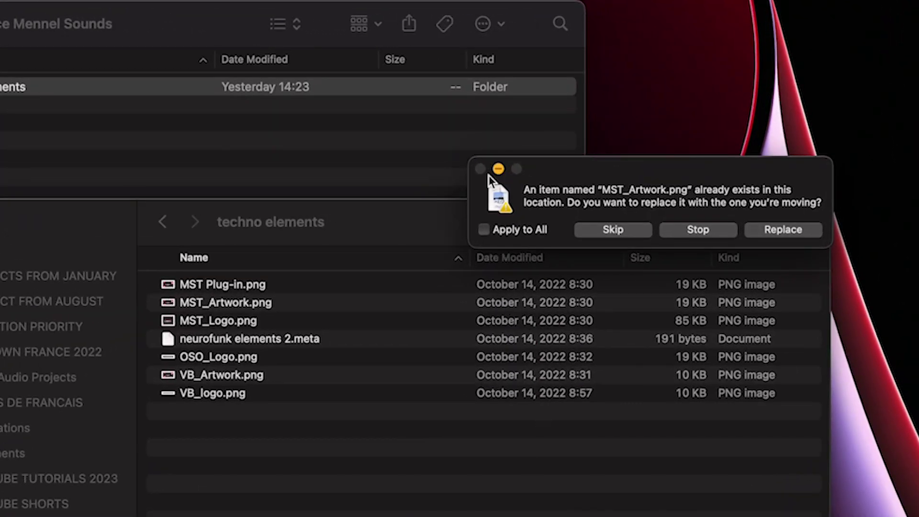
{"action": "left_click", "coordinate": [763, 229]}
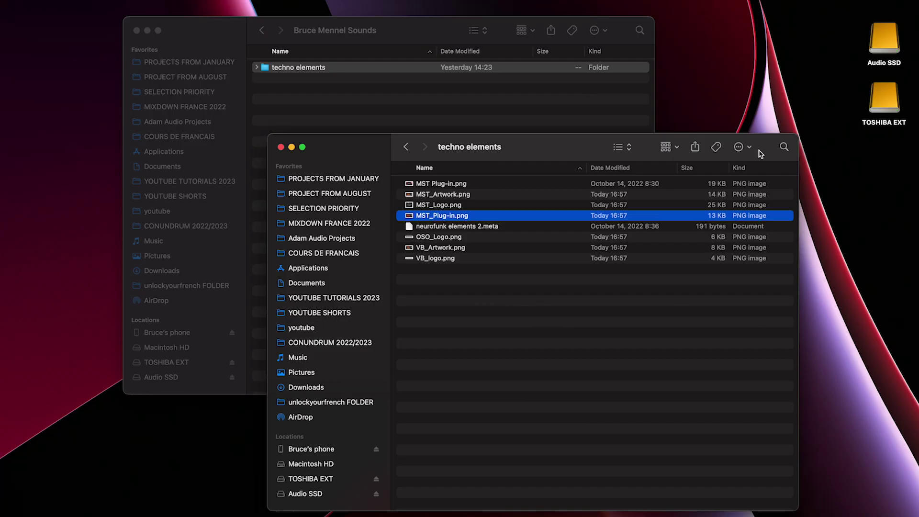
Step: Rename the neurofunk elements 2.meta file to techno elements.meta
{"action": "left_click", "coordinate": [461, 226]}
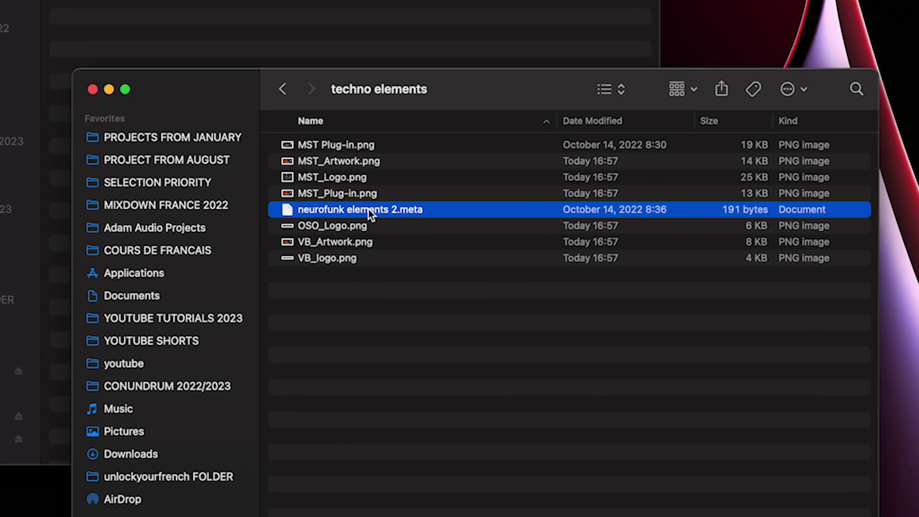
{"action": "key", "text": "Return"}
{"action": "type", "text": "techno elements"}
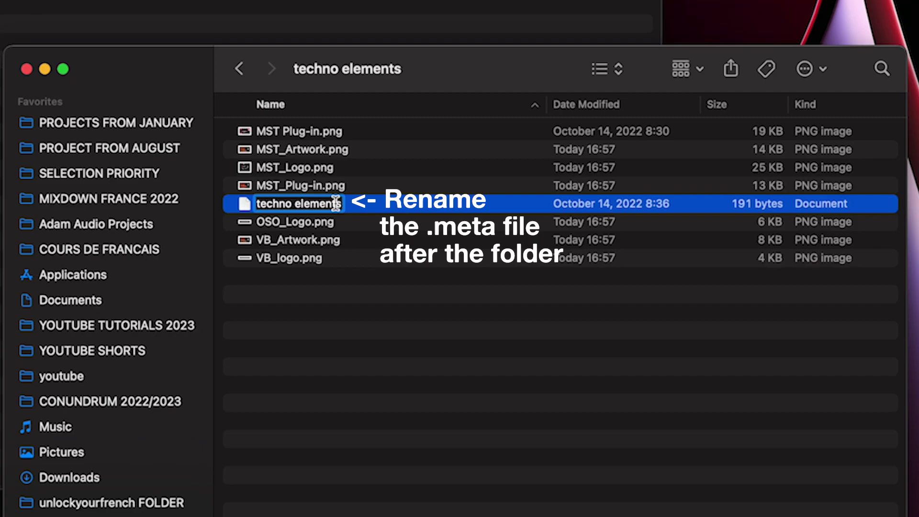
{"action": "type", "text": ".meta"}
{"action": "key", "text": "Return"}
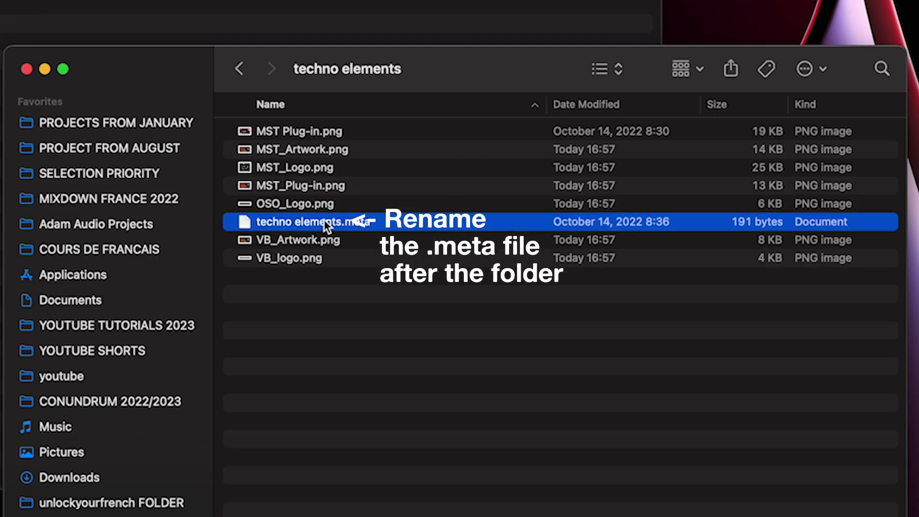
Step: In TextEdit, change vendor 20hz sound to the creator and name to techno elements, then save
{"action": "right_click", "coordinate": [324, 220]}
{"action": "mouse_move", "coordinate": [366, 250]}
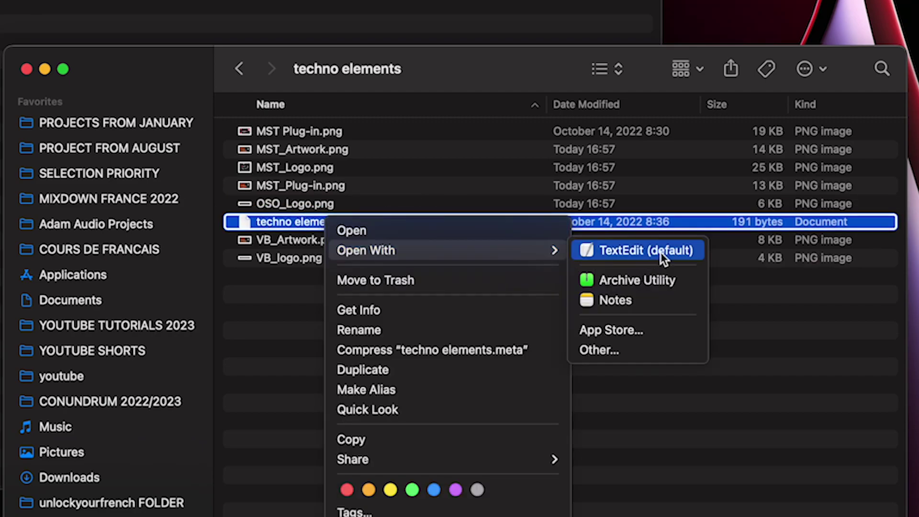
{"action": "left_click", "coordinate": [661, 252]}
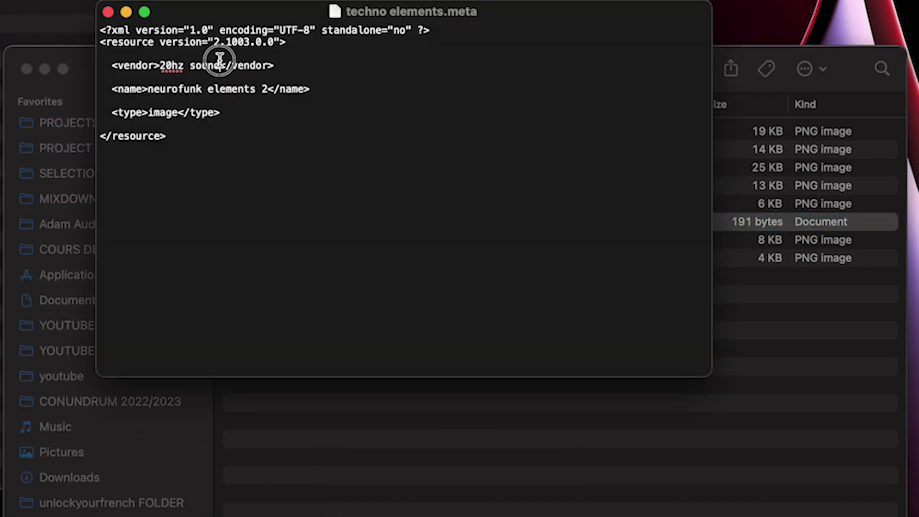
{"action": "left_click_drag", "start_coordinate": [220, 65], "coordinate": [159, 65]}
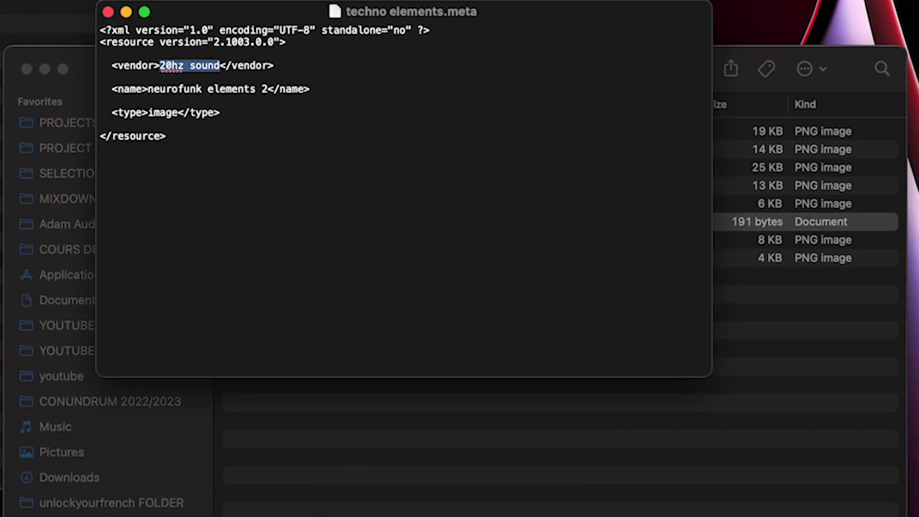
{"action": "type", "text": "bruce "}
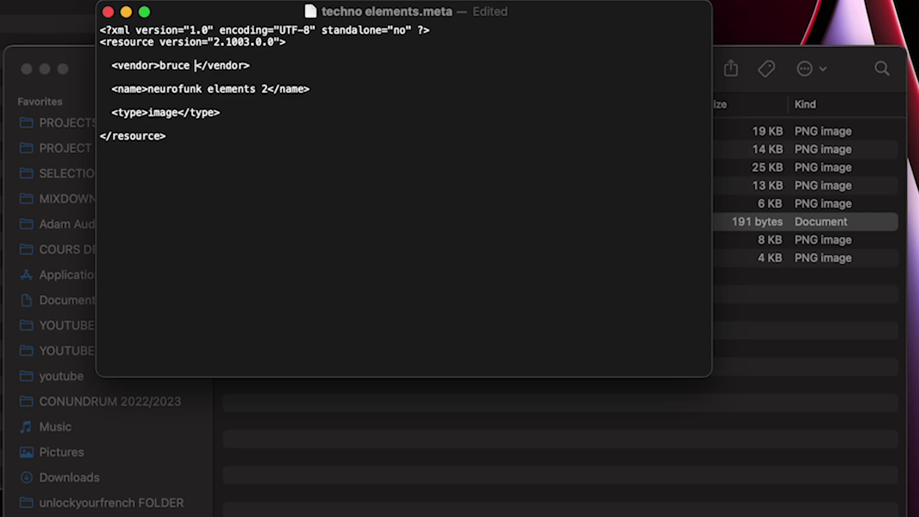
{"action": "type", "text": "mennel"}
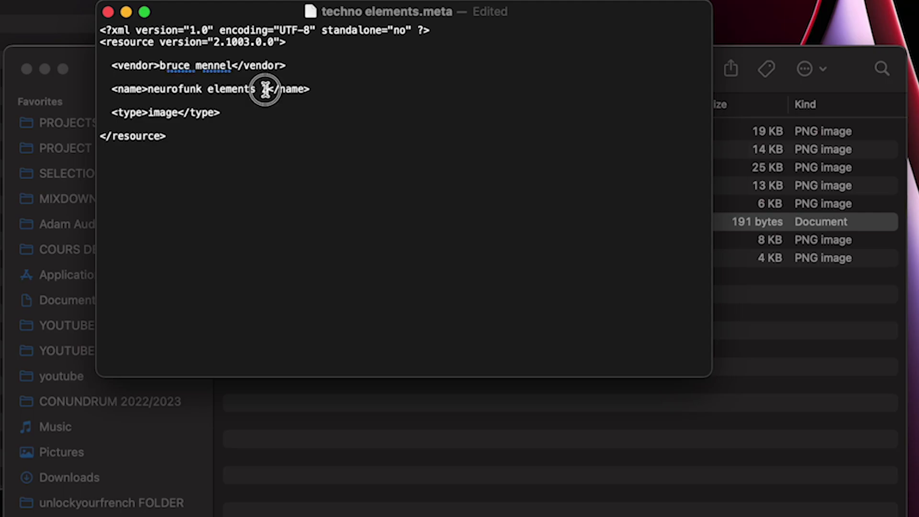
{"action": "left_click_drag", "start_coordinate": [268, 88], "coordinate": [148, 88]}
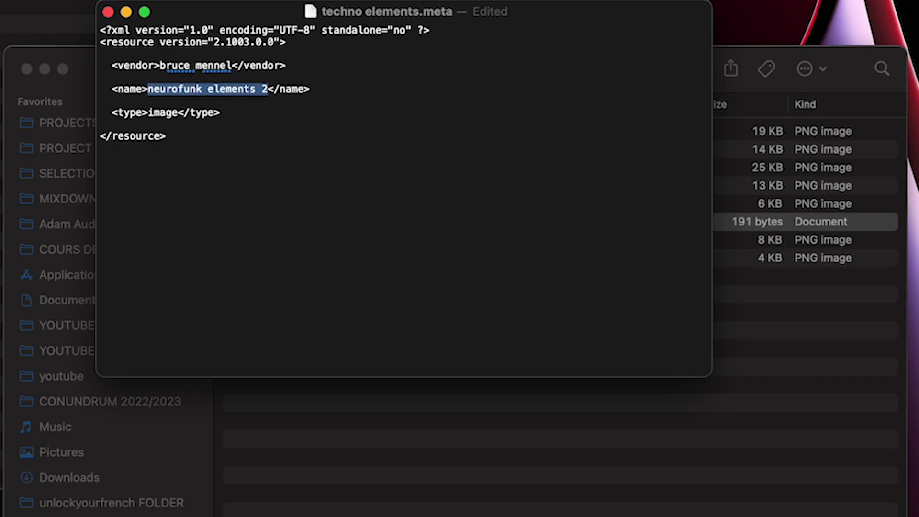
{"action": "type", "text": "techno elements"}
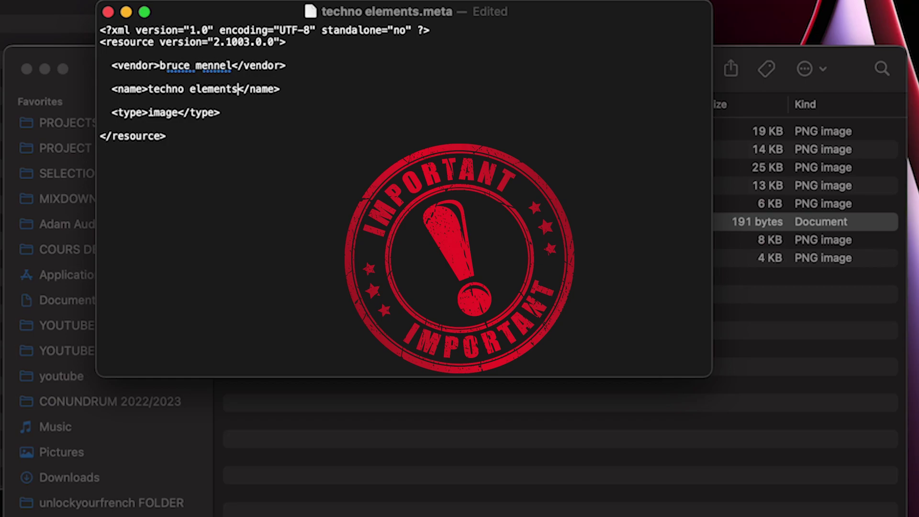
{"action": "key", "text": "super+s"}
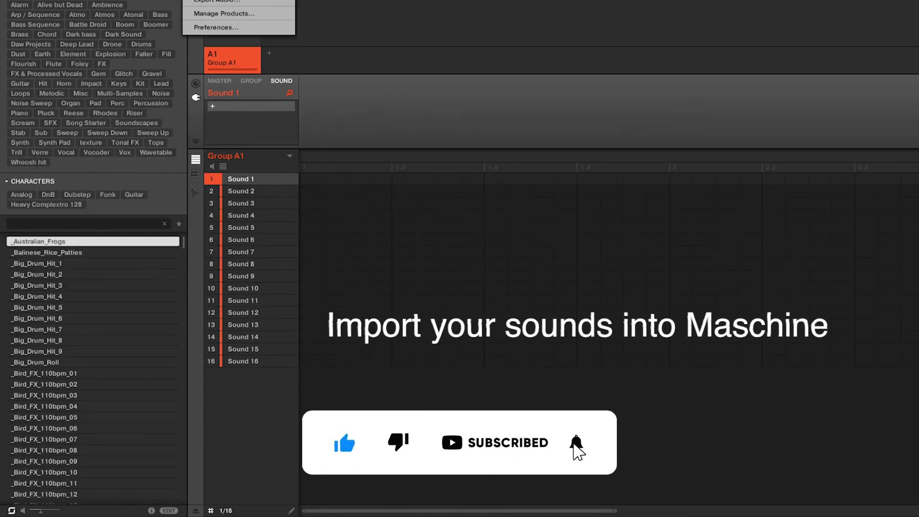
Step: Add Bruce Mennel Sounds/techno elements as a user library in Maschine Preferences
{"action": "left_click", "coordinate": [265, 28]}
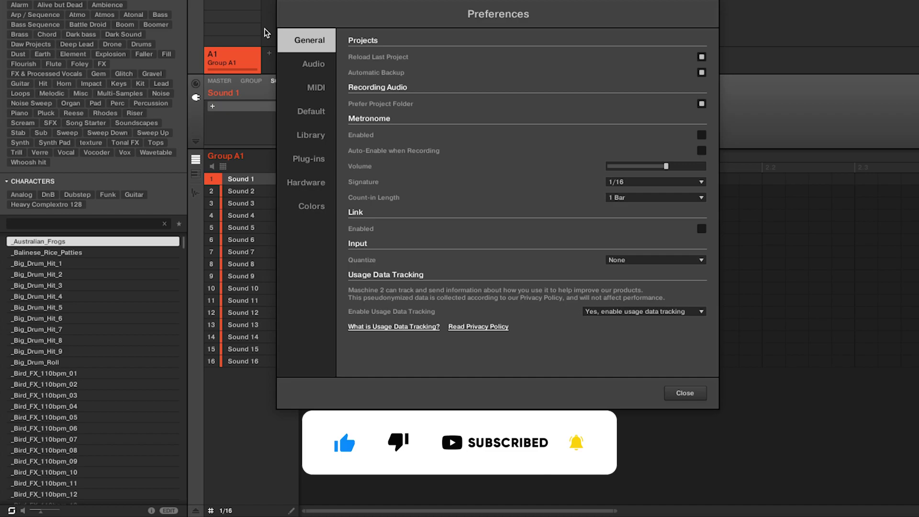
{"action": "left_click", "coordinate": [309, 138]}
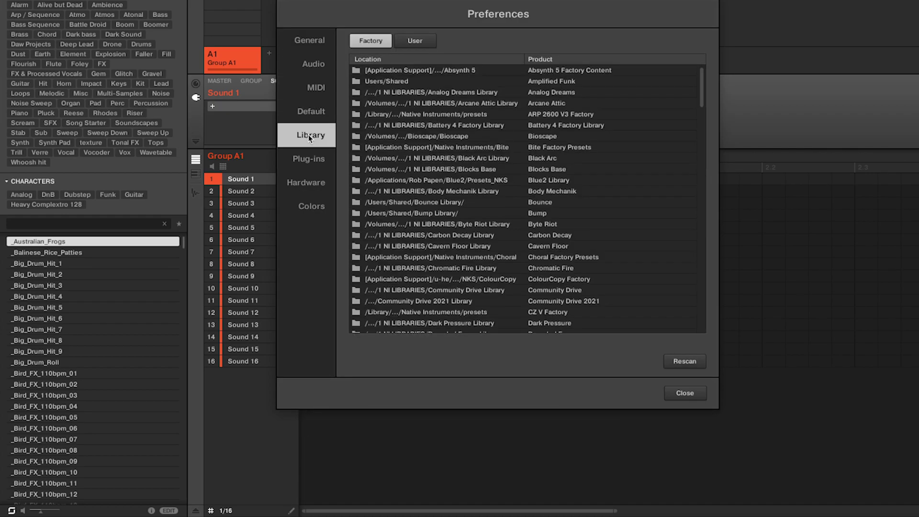
{"action": "left_click", "coordinate": [410, 41]}
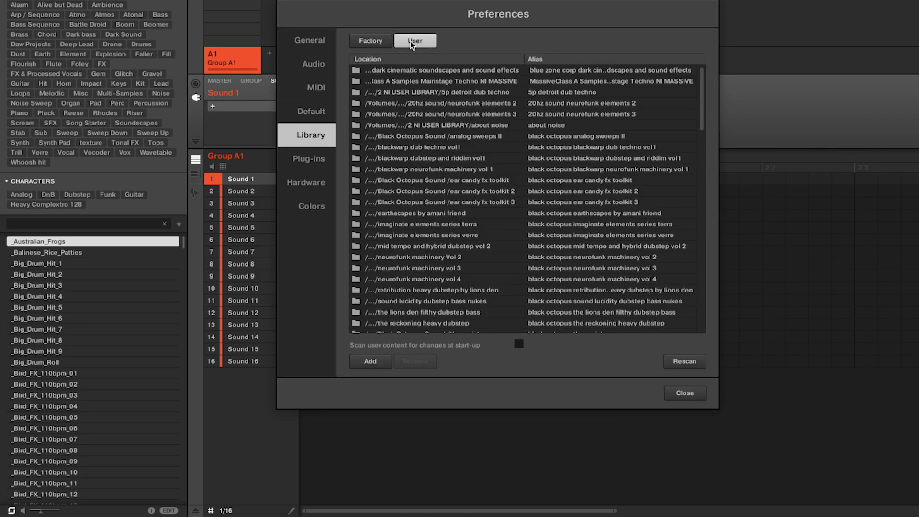
{"action": "left_click", "coordinate": [370, 362]}
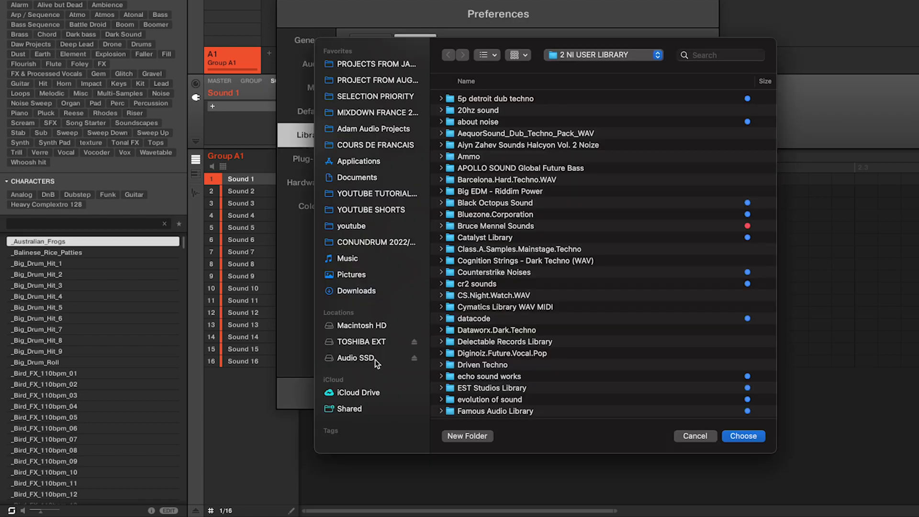
{"action": "double_click", "coordinate": [511, 175]}
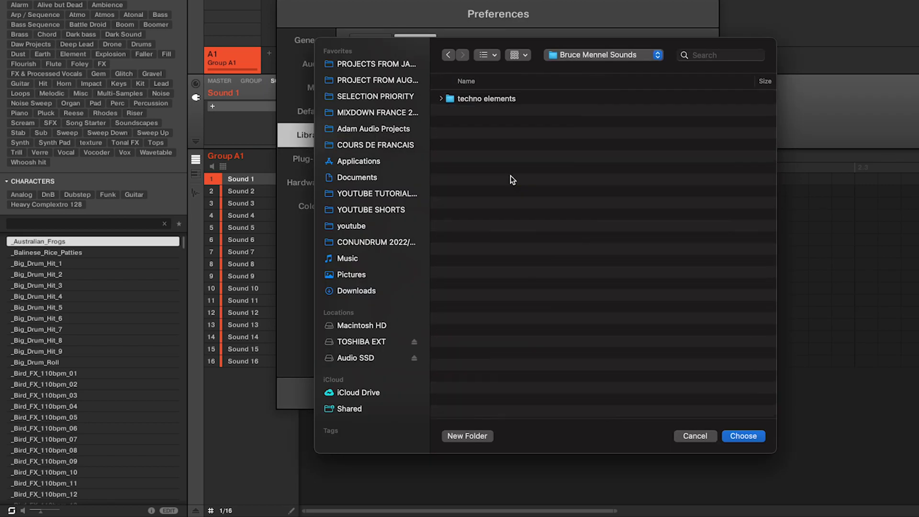
{"action": "left_click", "coordinate": [518, 101]}
{"action": "left_click", "coordinate": [751, 438]}
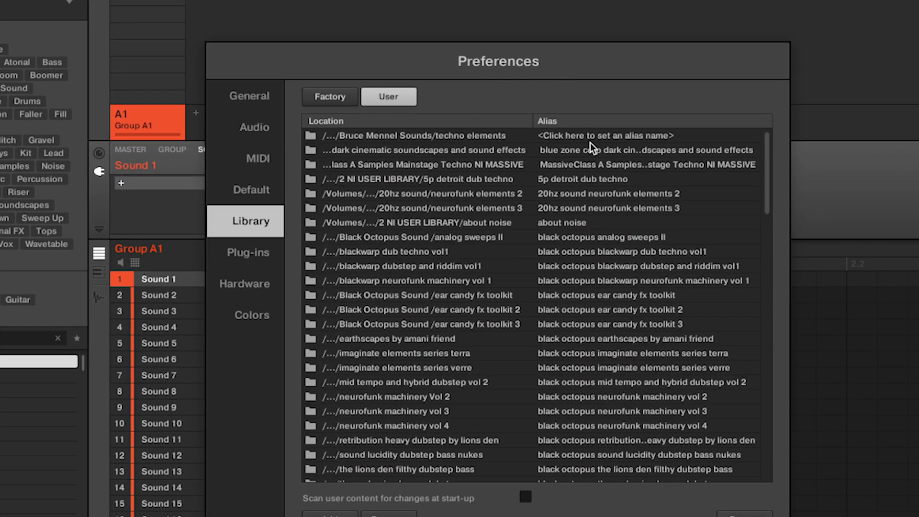
{"action": "left_click", "coordinate": [593, 135]}
{"action": "type", "text": "b"}
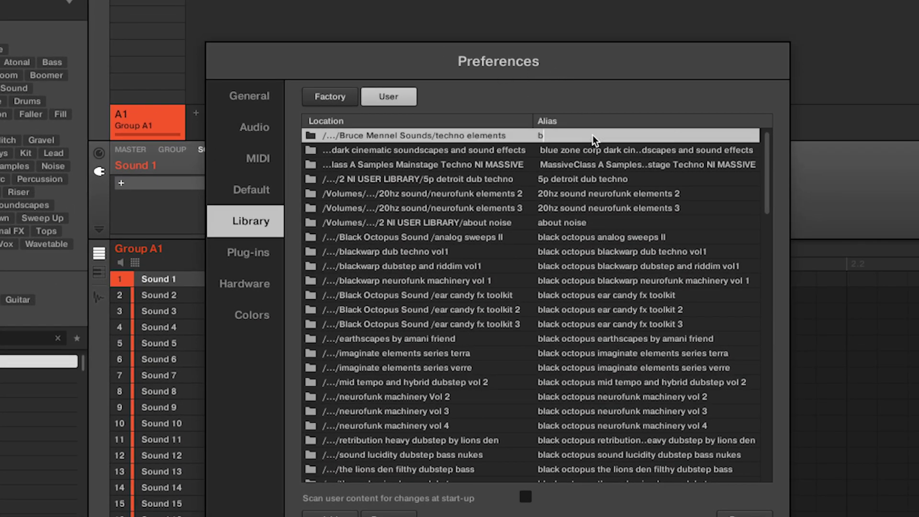
{"action": "type", "text": "ruce mennel spunds"}
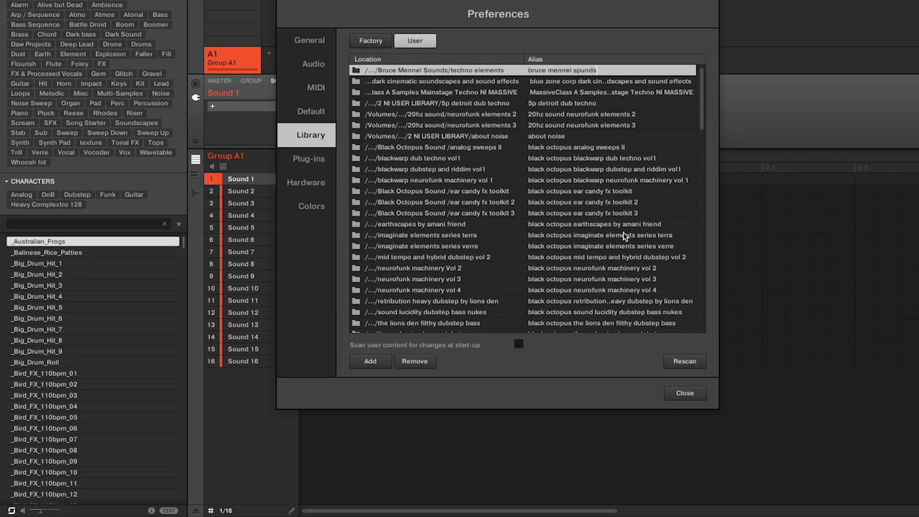
{"action": "left_click", "coordinate": [686, 364]}
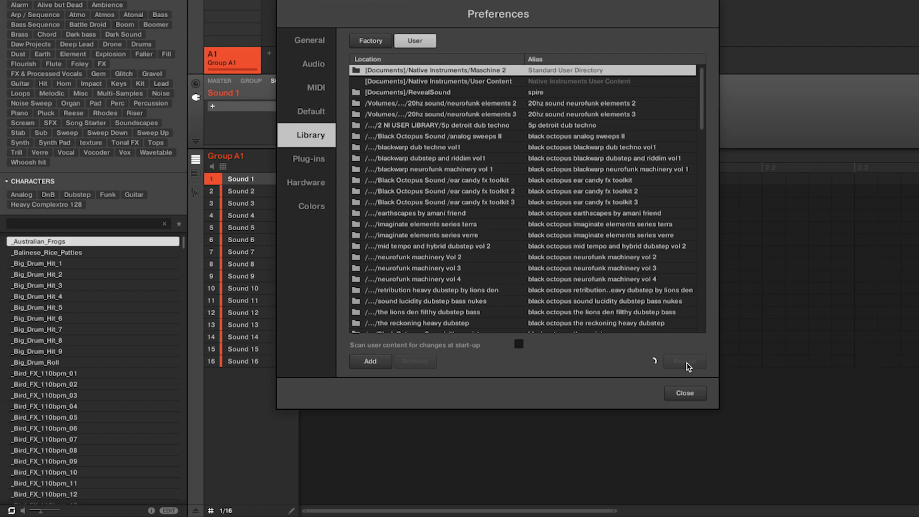
{"action": "left_click", "coordinate": [688, 394]}
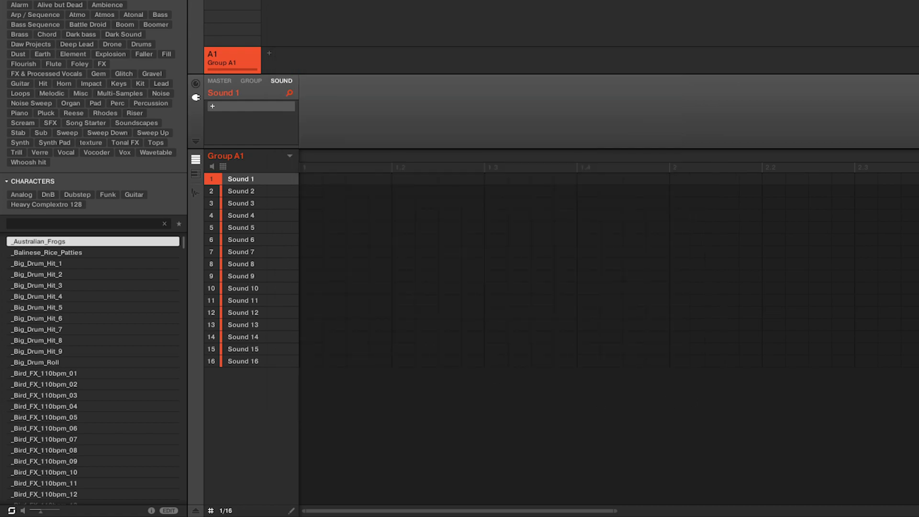
{"action": "scroll", "coordinate": [119, 194], "scroll_direction": "down", "scroll_amount": 10}
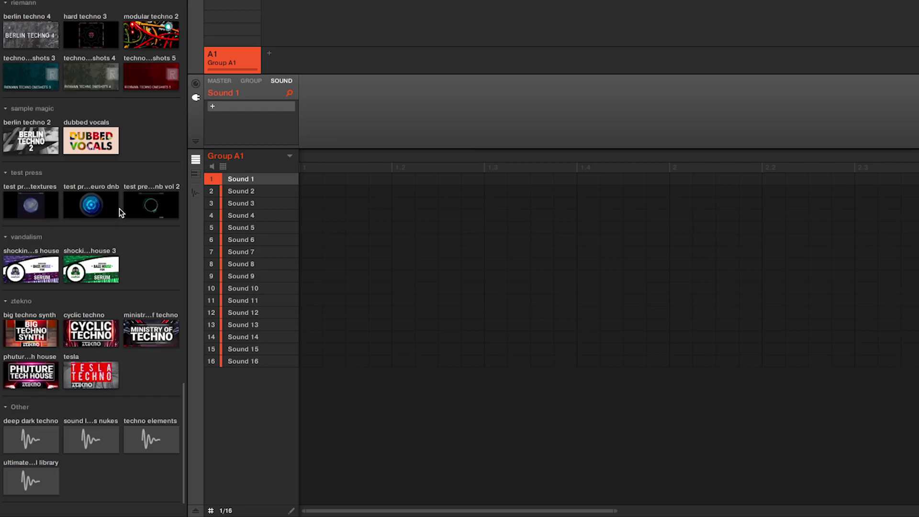
Step: Select all 27 loops in the techno elements BM_Bassline Loops bank for tag editing
{"action": "left_click", "coordinate": [154, 433]}
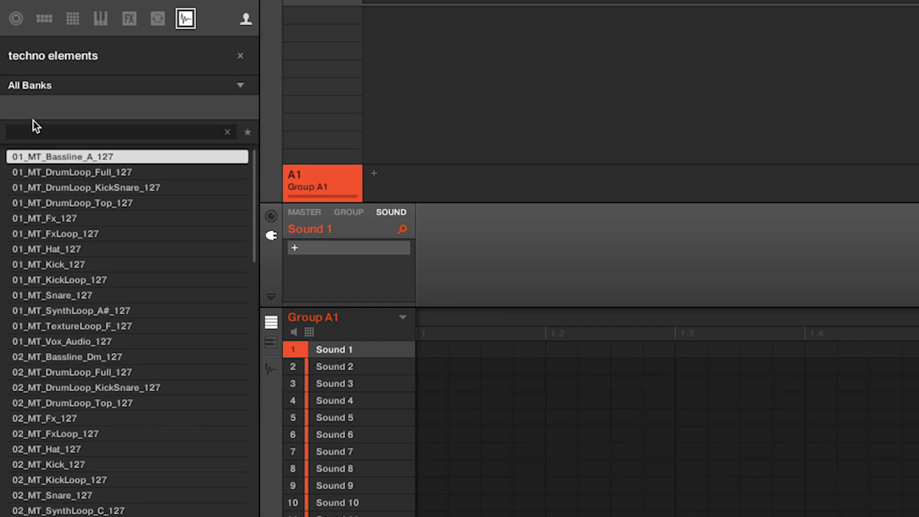
{"action": "left_click", "coordinate": [44, 85]}
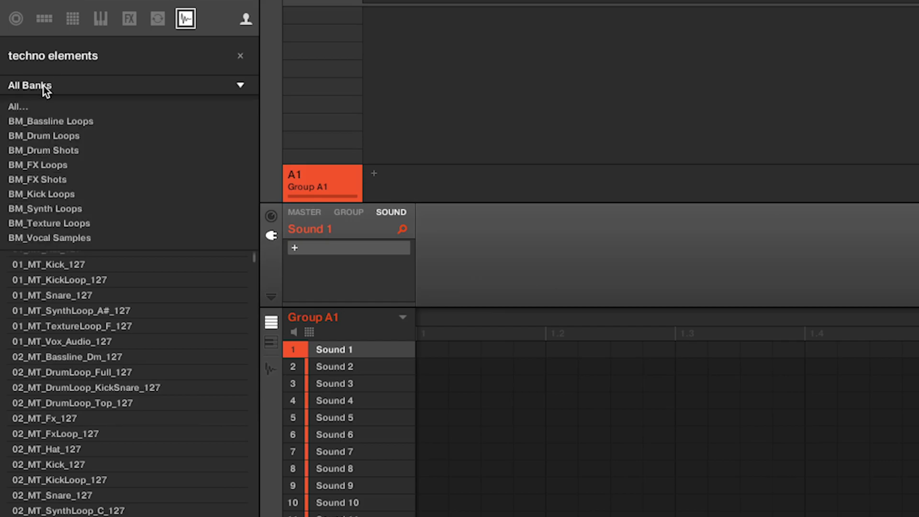
{"action": "left_click", "coordinate": [45, 121]}
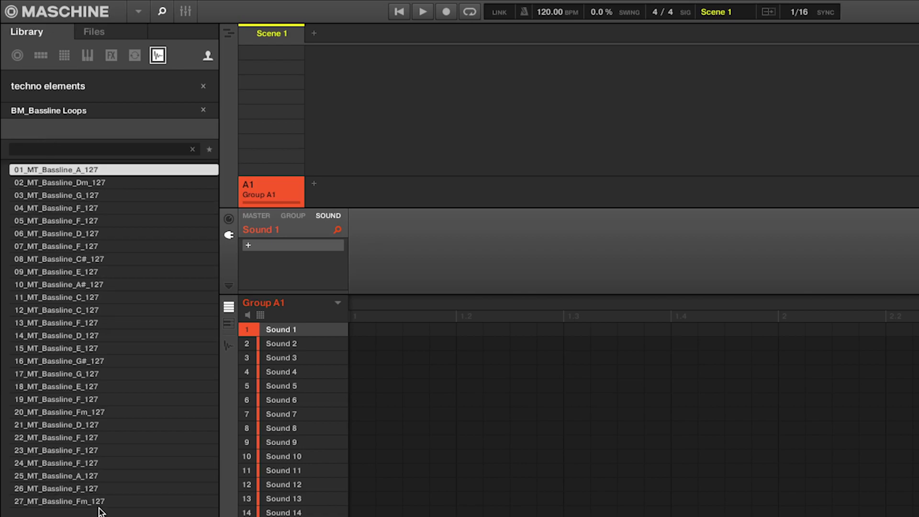
{"action": "left_click", "coordinate": [104, 501], "text": "shift"}
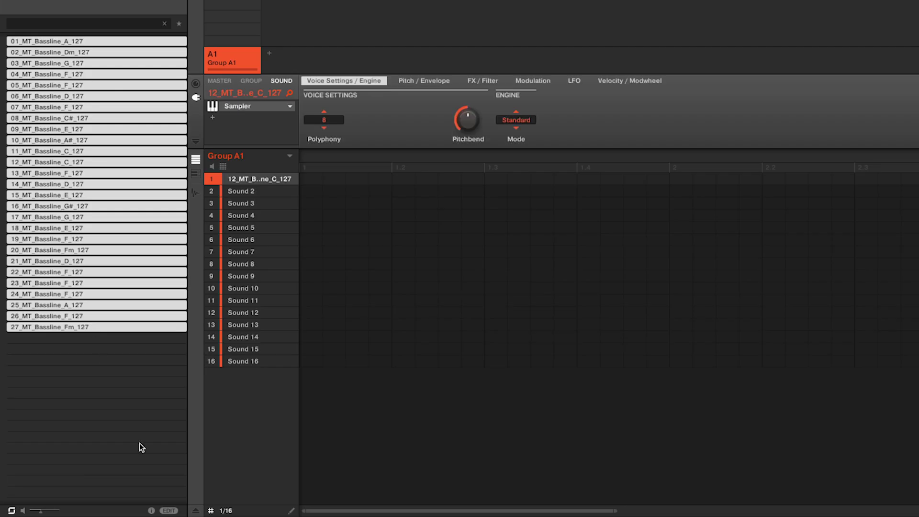
{"action": "left_click", "coordinate": [168, 511]}
Step: Tag the loops as Loop content, type Bass, vendor bruce mennel, and apply
{"action": "left_click", "coordinate": [103, 261]}
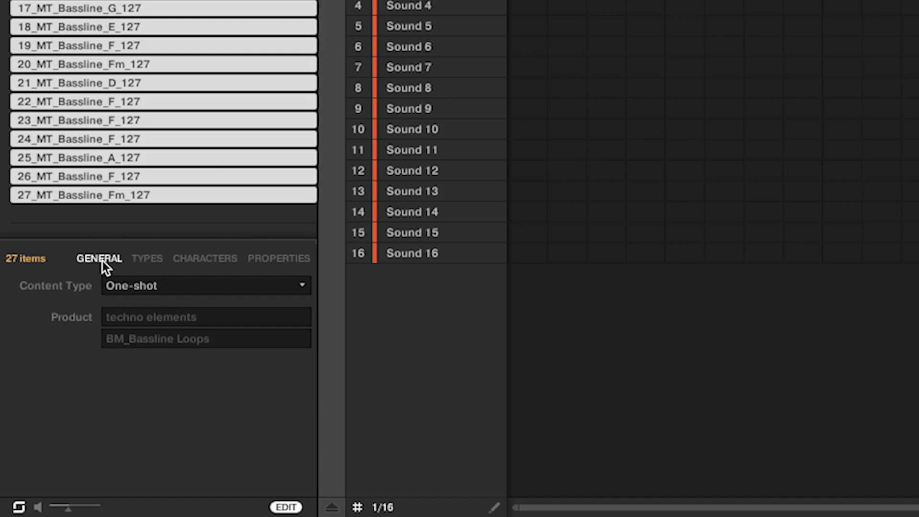
{"action": "left_click", "coordinate": [118, 285]}
{"action": "left_click", "coordinate": [133, 326]}
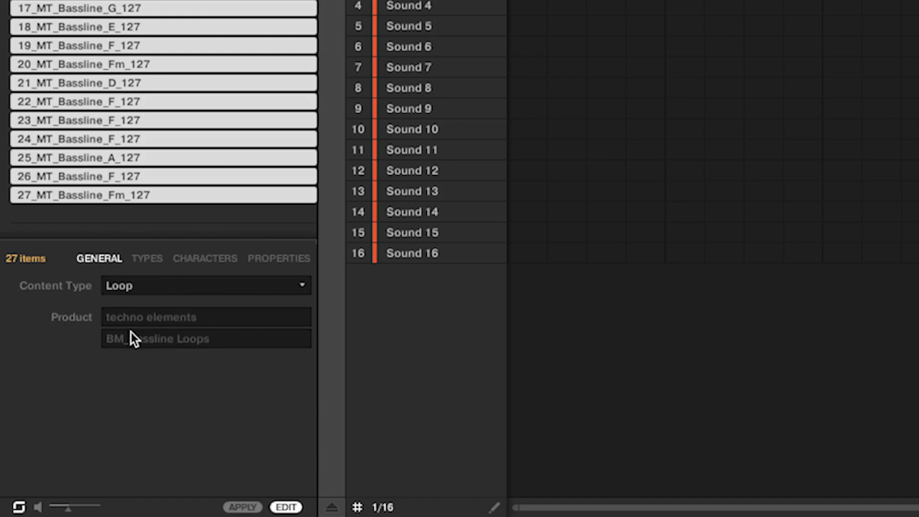
{"action": "left_click", "coordinate": [147, 257]}
{"action": "scroll", "coordinate": [138, 455], "scroll_direction": "down", "scroll_amount": 1}
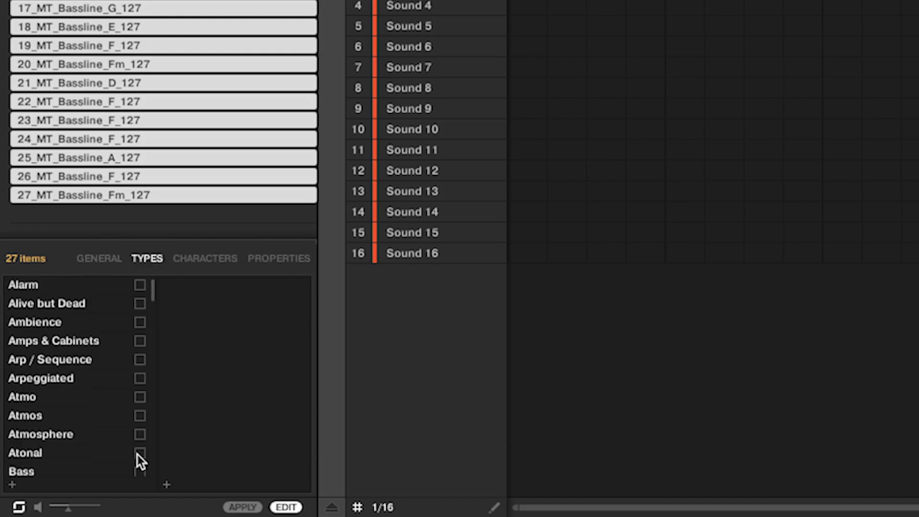
{"action": "scroll", "coordinate": [138, 455], "scroll_direction": "down", "scroll_amount": 2}
{"action": "left_click", "coordinate": [140, 434]}
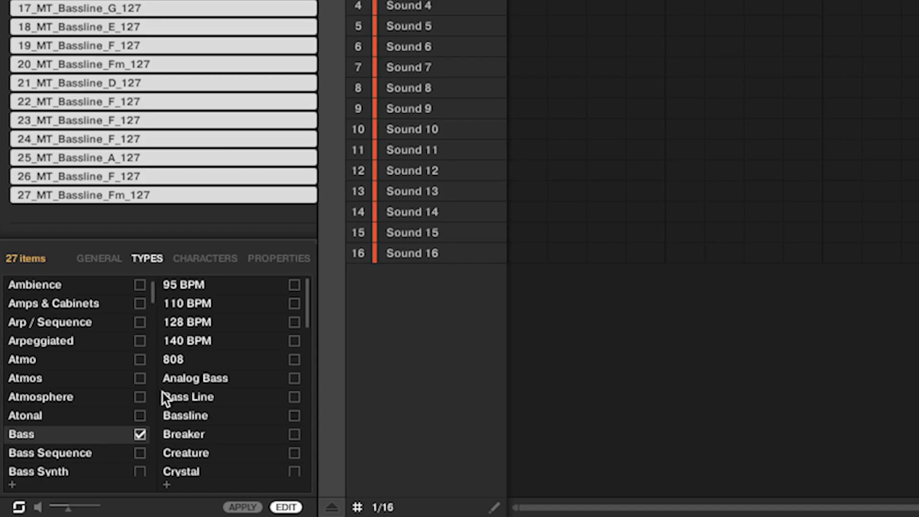
{"action": "left_click", "coordinate": [289, 261]}
{"action": "left_click", "coordinate": [150, 282]}
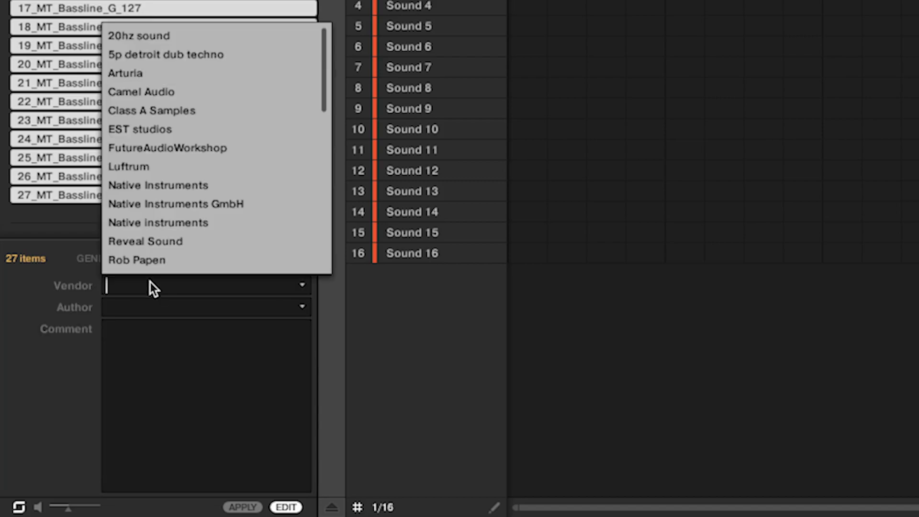
{"action": "type", "text": "bruce"}
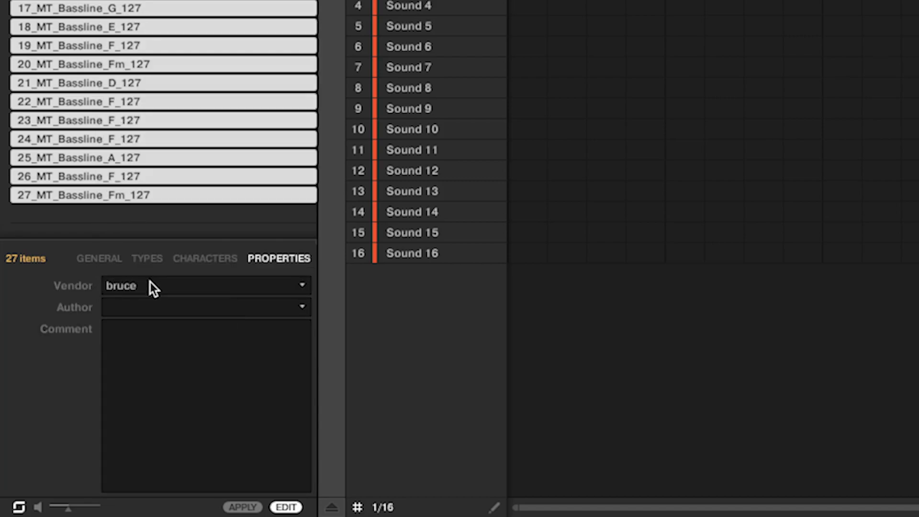
{"action": "type", "text": "el"}
{"action": "left_click", "coordinate": [145, 511]}
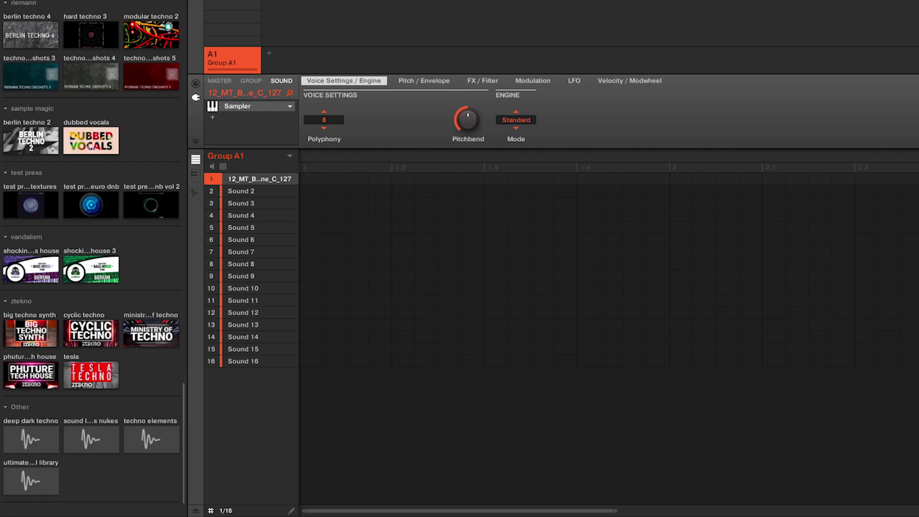
Step: Open the Bruce Mennel Techno Elements library and step through its sample list
{"action": "left_click", "coordinate": [160, 431]}
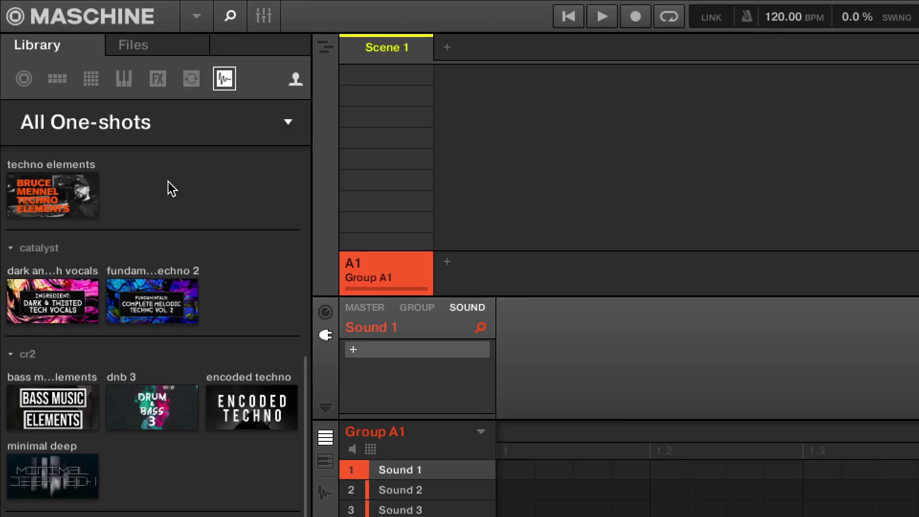
{"action": "left_click", "coordinate": [81, 190]}
{"action": "key", "text": "Down"}
{"action": "key", "text": "Down"}
{"action": "key", "text": "Down"}
{"action": "key", "text": "Down"}
{"action": "key", "text": "Down"}
{"action": "key", "text": "Down"}
{"action": "key", "text": "Down"}
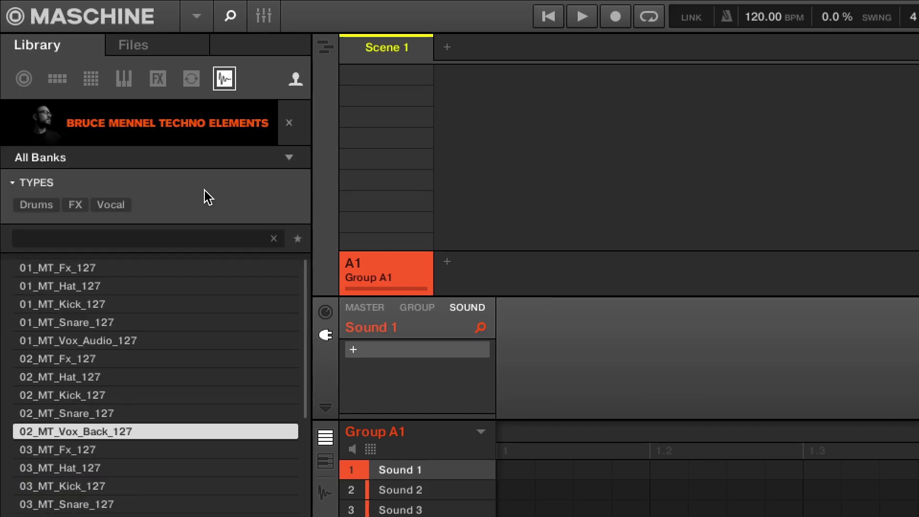
{"action": "key", "text": "Down"}
{"action": "key", "text": "Down"}
{"action": "key", "text": "Down"}
{"action": "key", "text": "Down"}
{"action": "key", "text": "Down"}
{"action": "key", "text": "Down"}
Step: Load the 02_MT_Kick_127 sample into the first sound slot
{"action": "key", "text": "Up"}
{"action": "key", "text": "Up"}
{"action": "key", "text": "Up"}
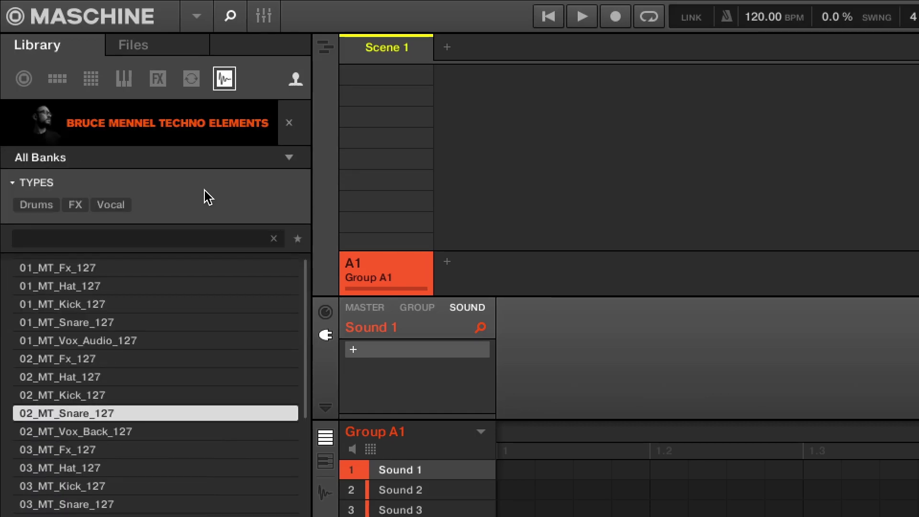
{"action": "key", "text": "Up"}
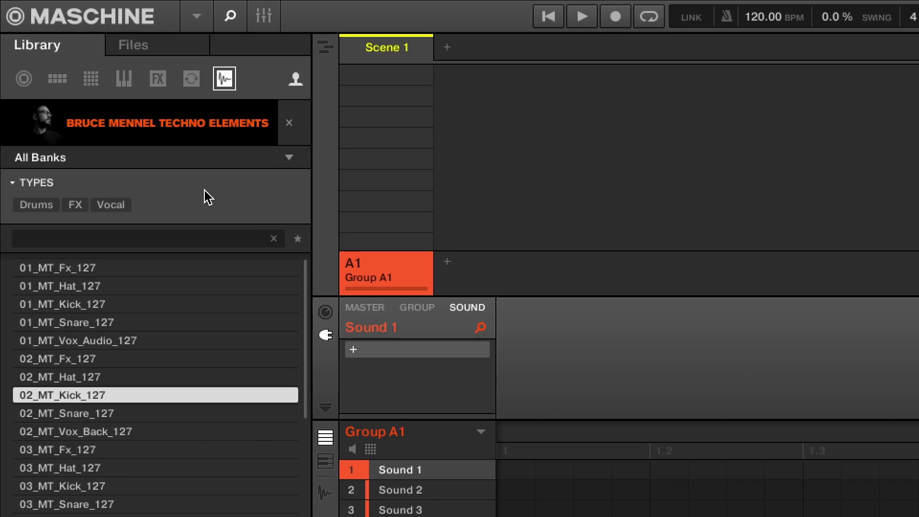
{"action": "key", "text": "Return"}
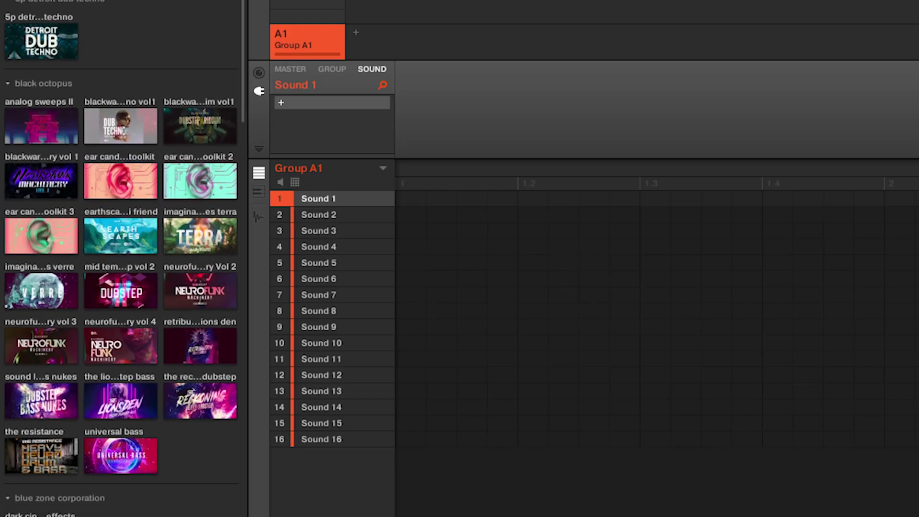